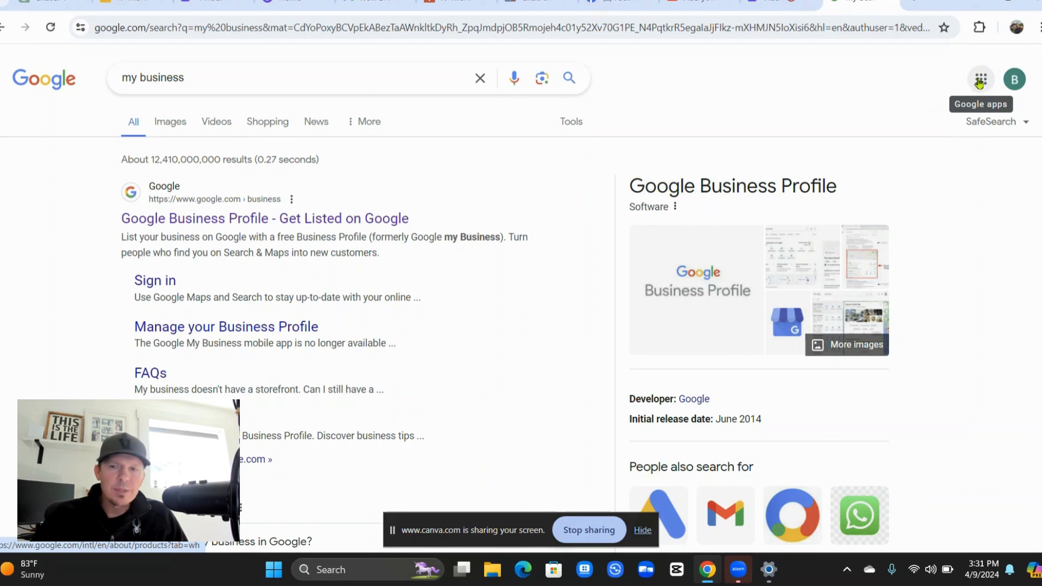
Switch from the Google Search results to Google Maps using the Google apps grid.
click(980, 83)
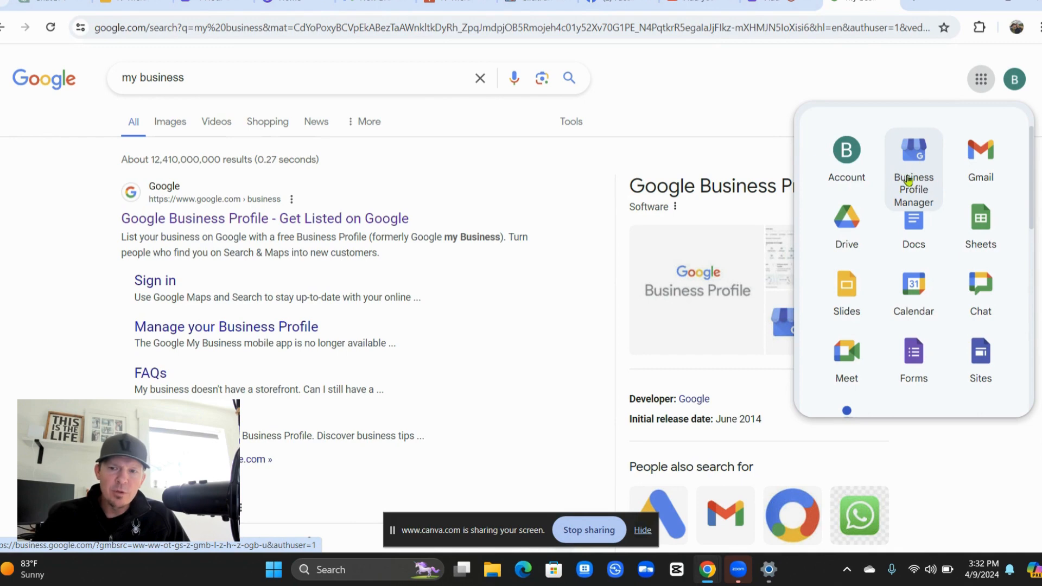
scroll(909, 179, down, 2)
scroll(918, 196, down, 3)
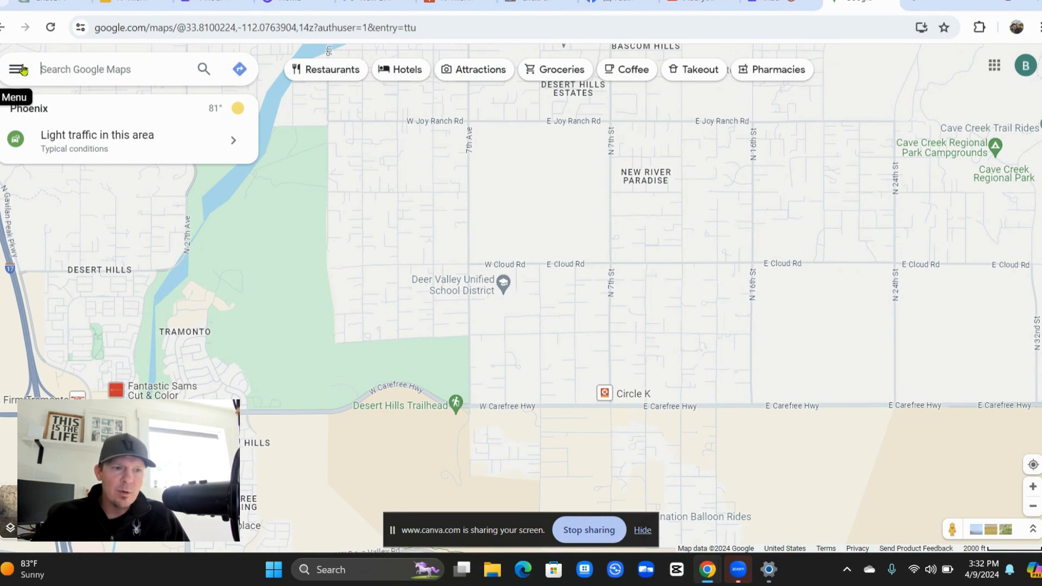
Choose "Add your business" from the Google Maps main menu.
click(11, 69)
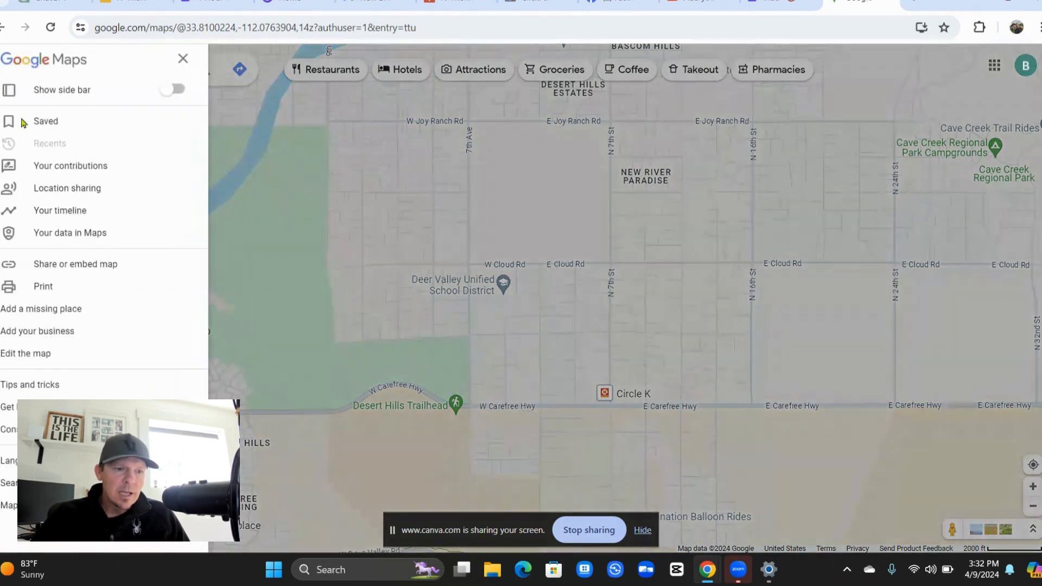
click(46, 332)
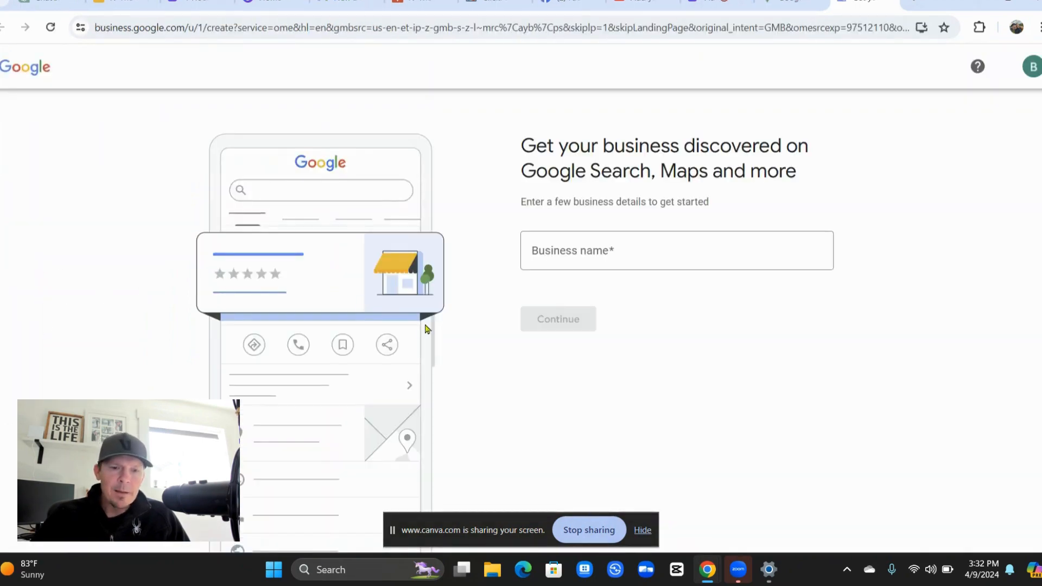
Enter "Carefree IV Vitamin Infusions" as a new business name and continue.
click(601, 250)
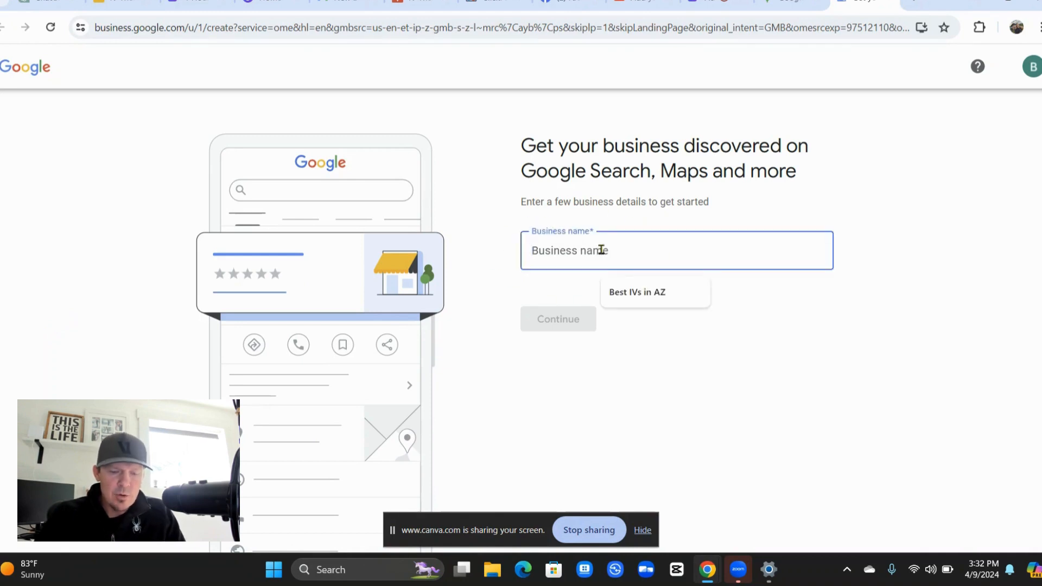
text(Carefrr)
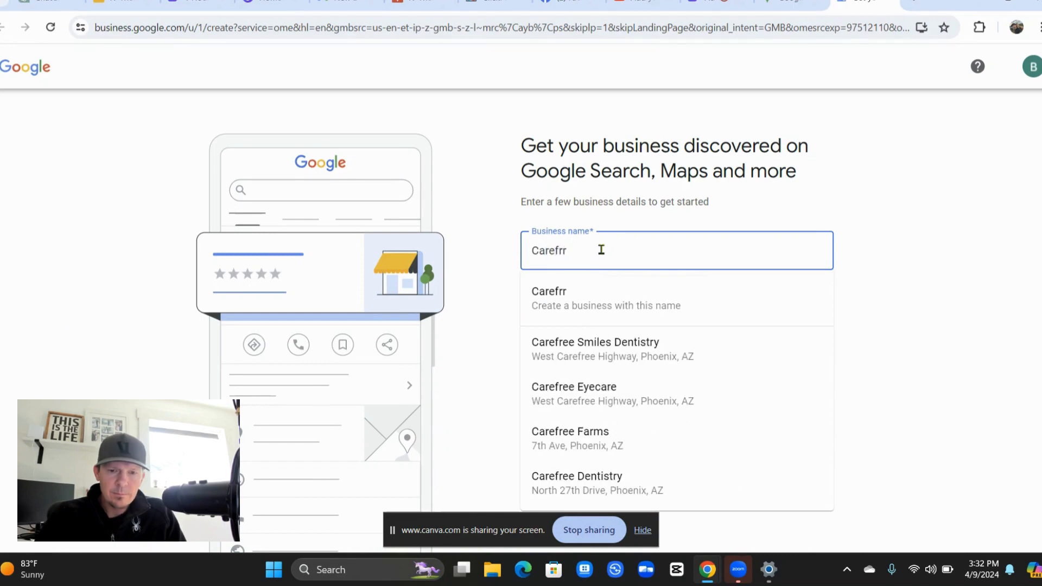
key(BackSpace)
text(ee I)
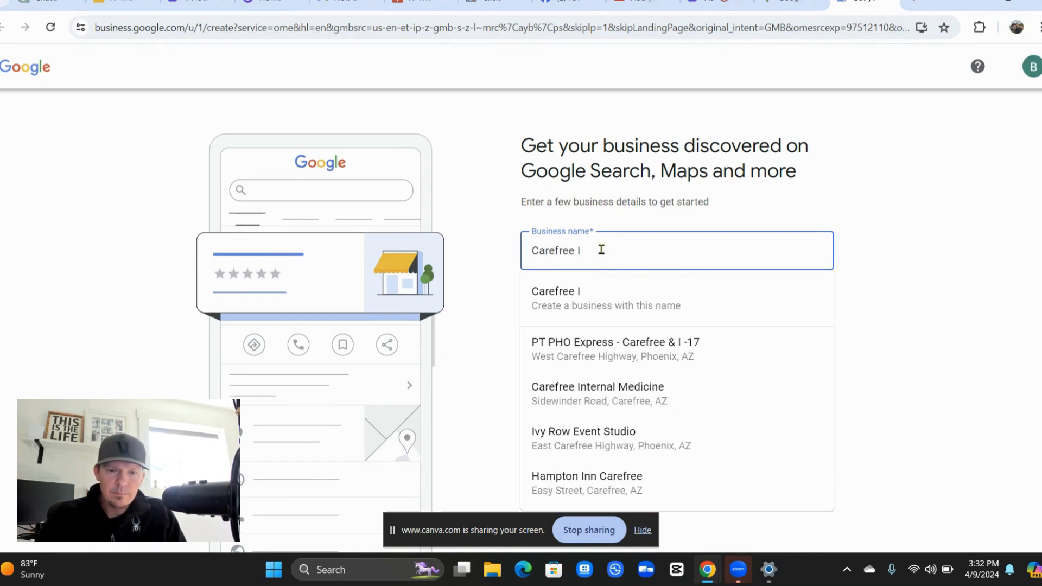
text(V Vita)
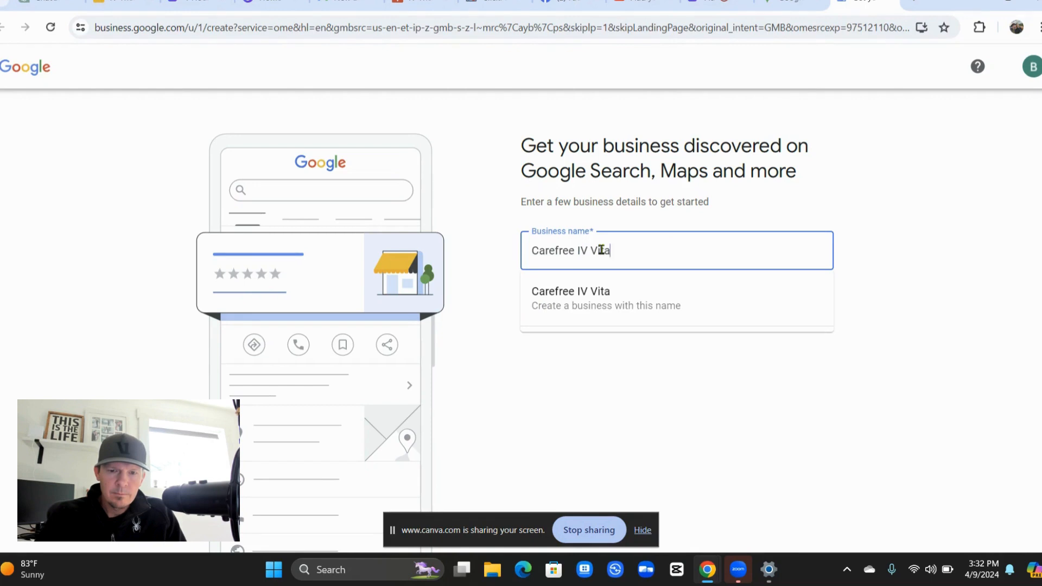
text(min Inf)
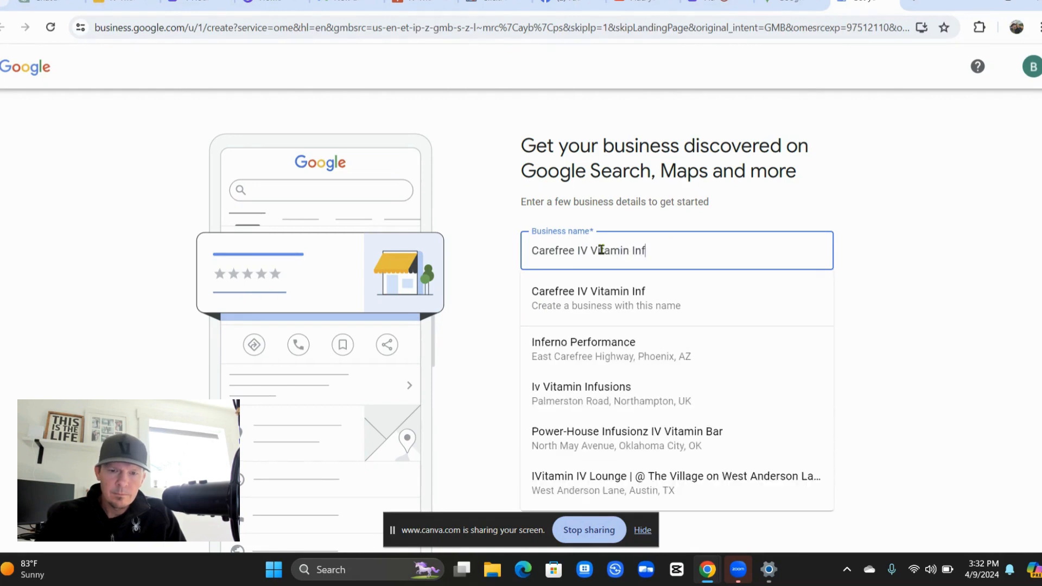
text(usions)
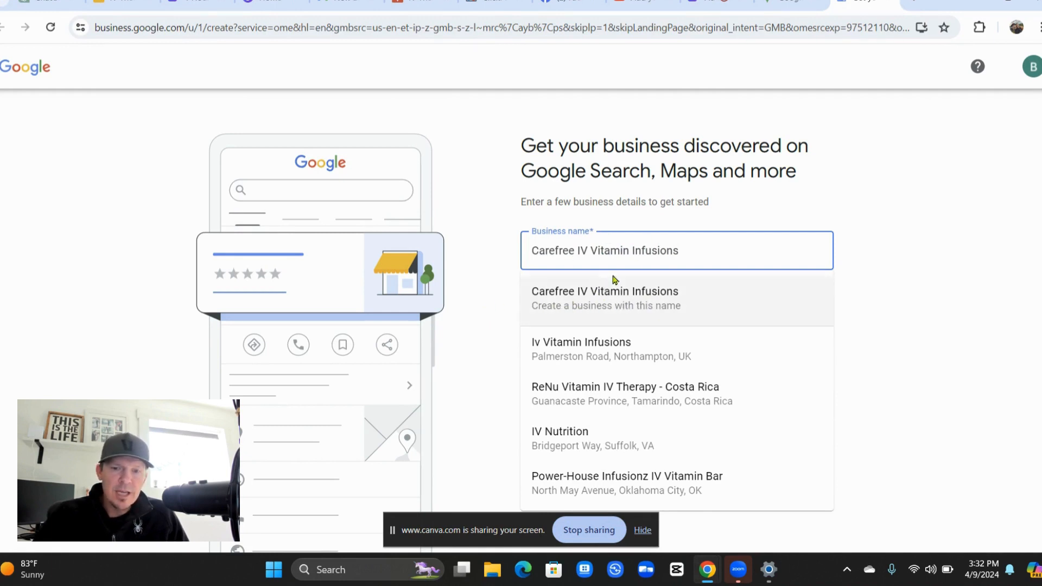
click(607, 302)
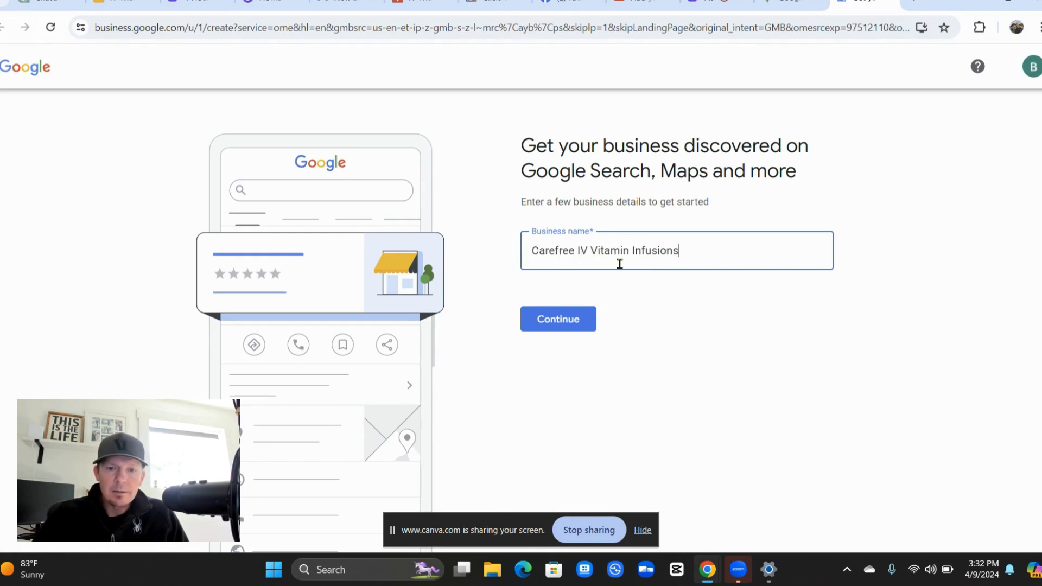
click(565, 326)
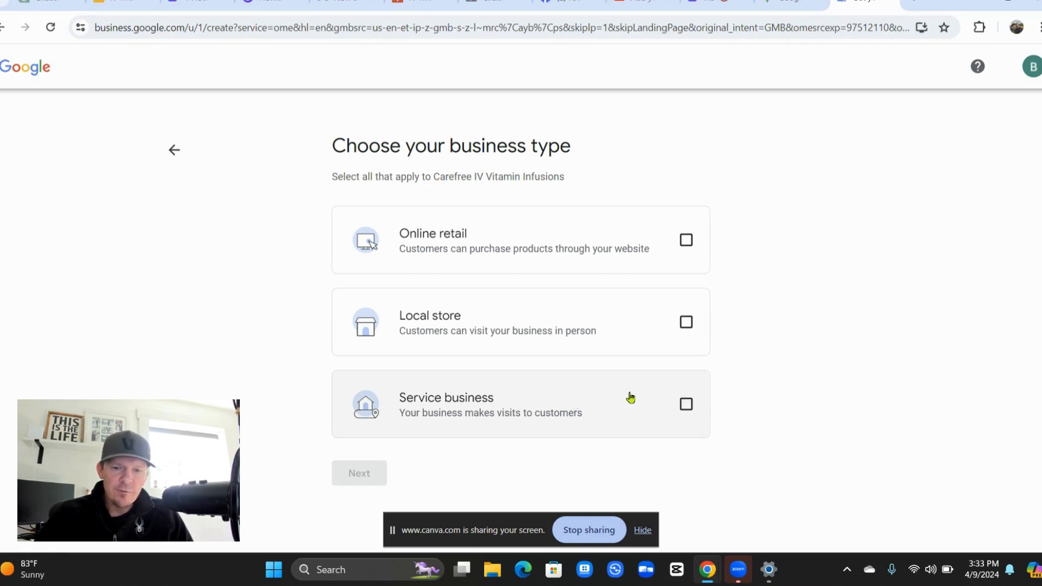
Choose Service business as the business type and continue to the category step.
click(685, 405)
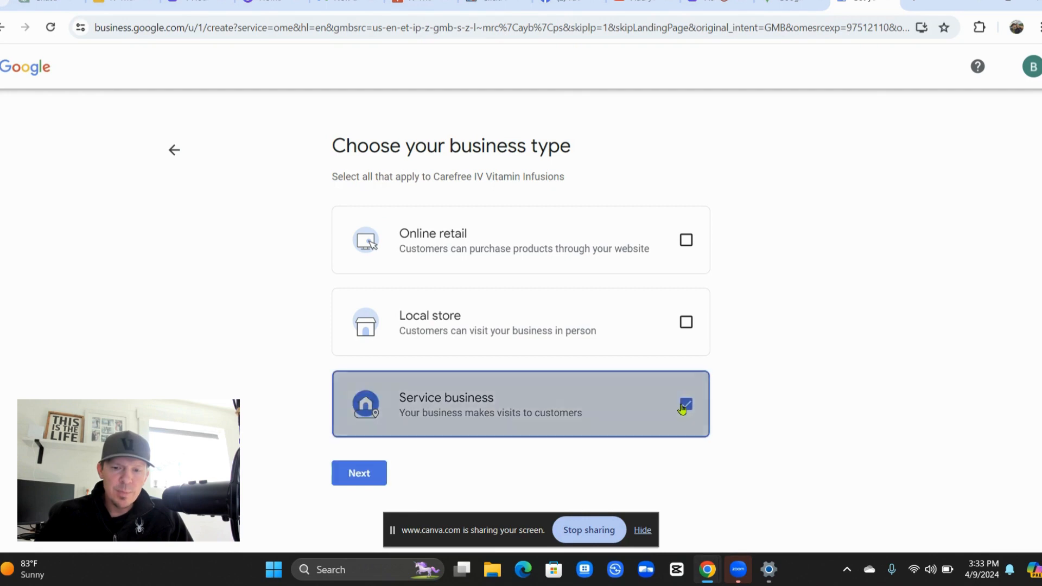
click(355, 472)
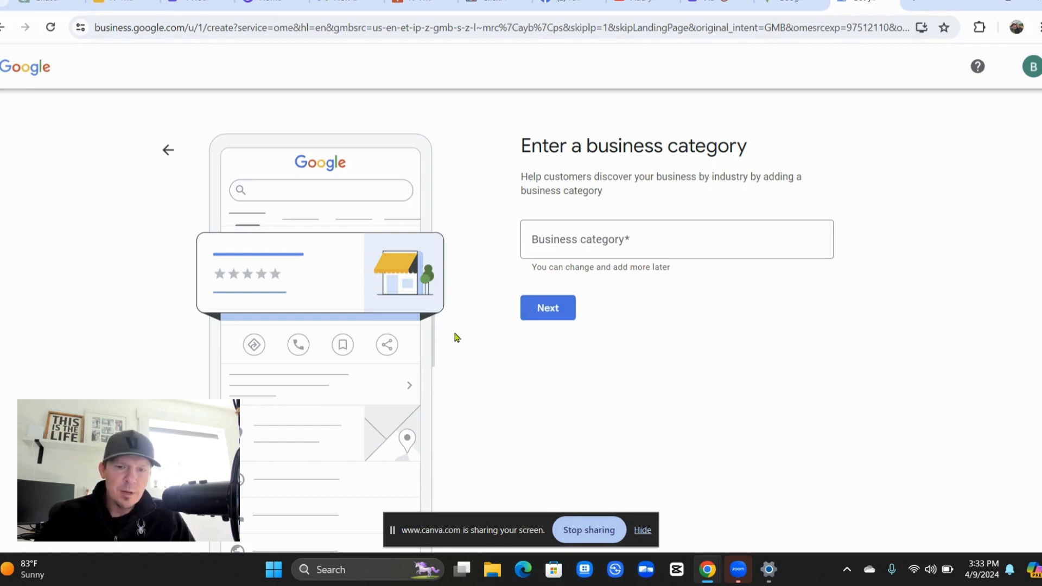
Set the business category to "Home health care service" and continue to service areas.
click(565, 248)
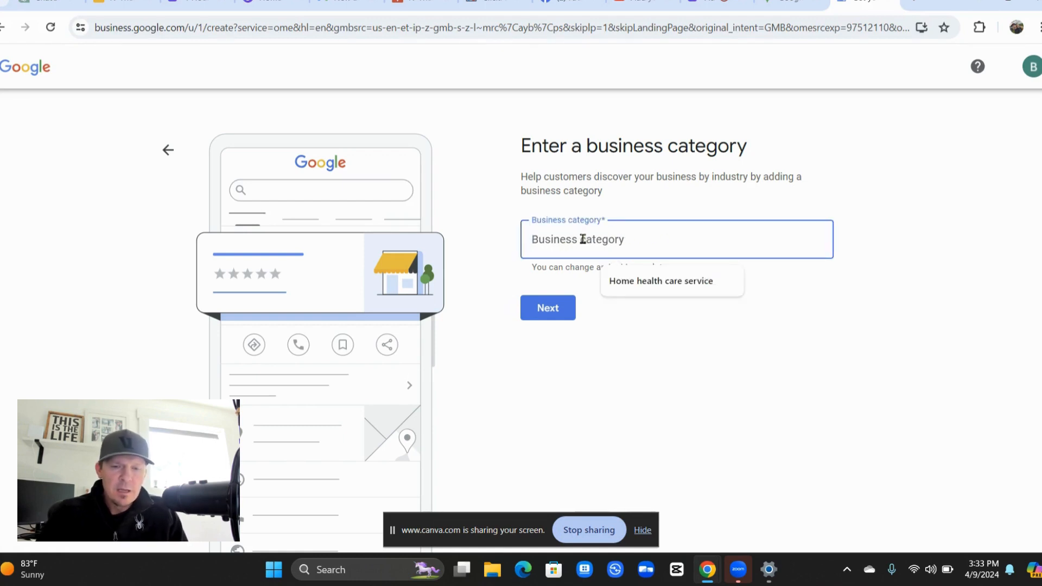
text(med)
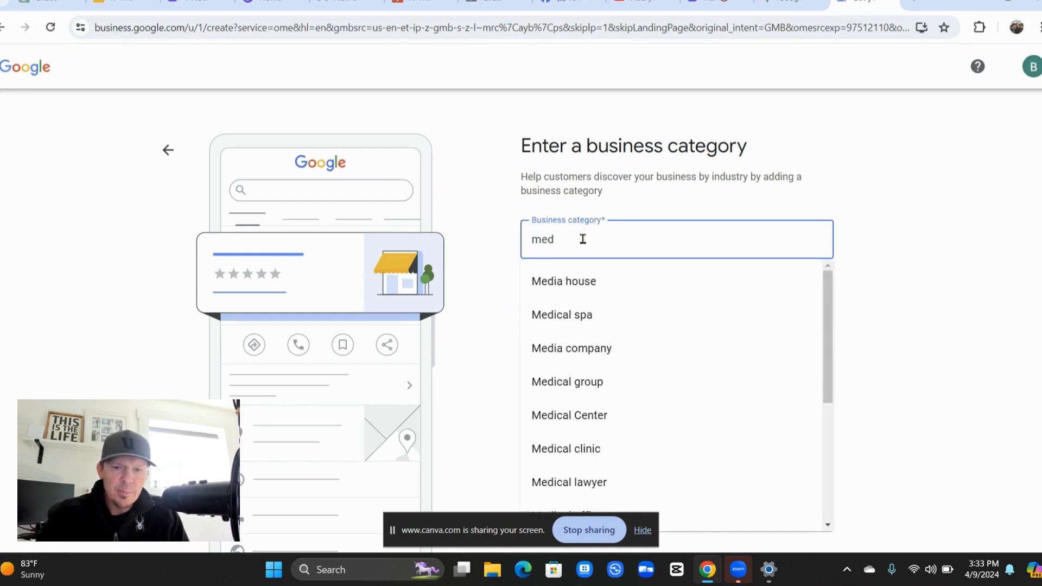
text(ical)
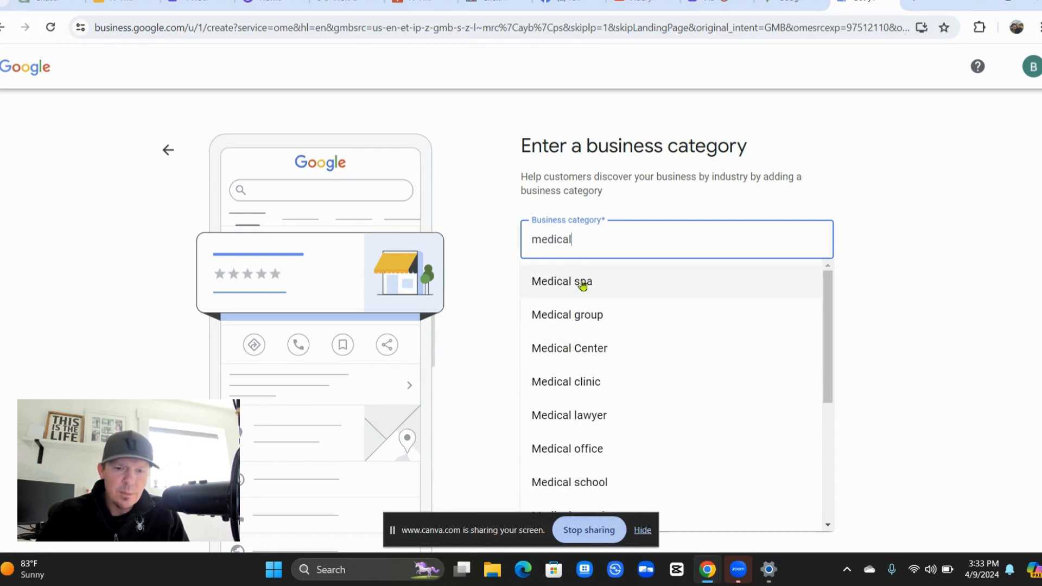
drag(583, 235, 516, 238)
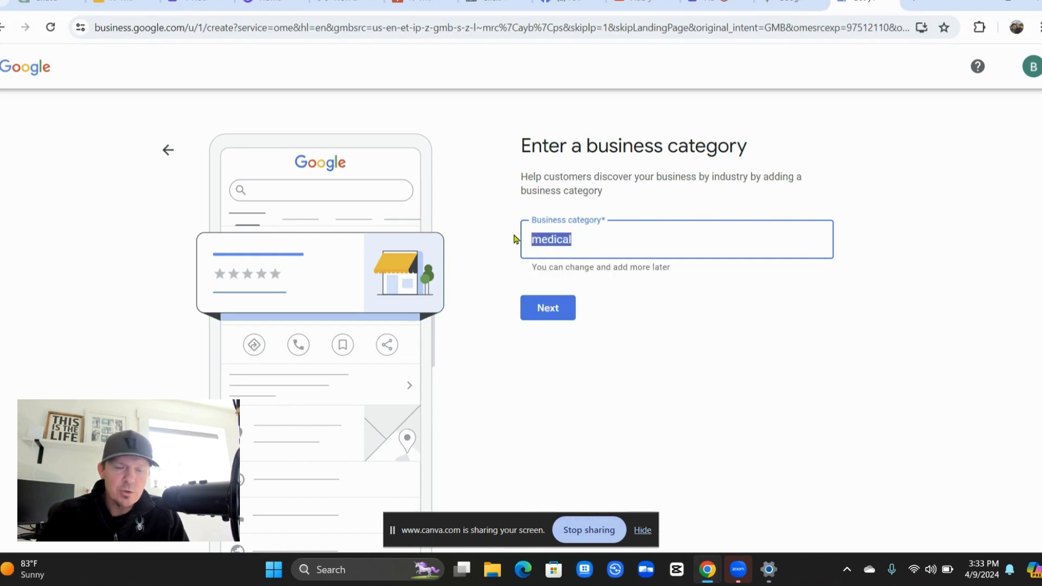
text(hom)
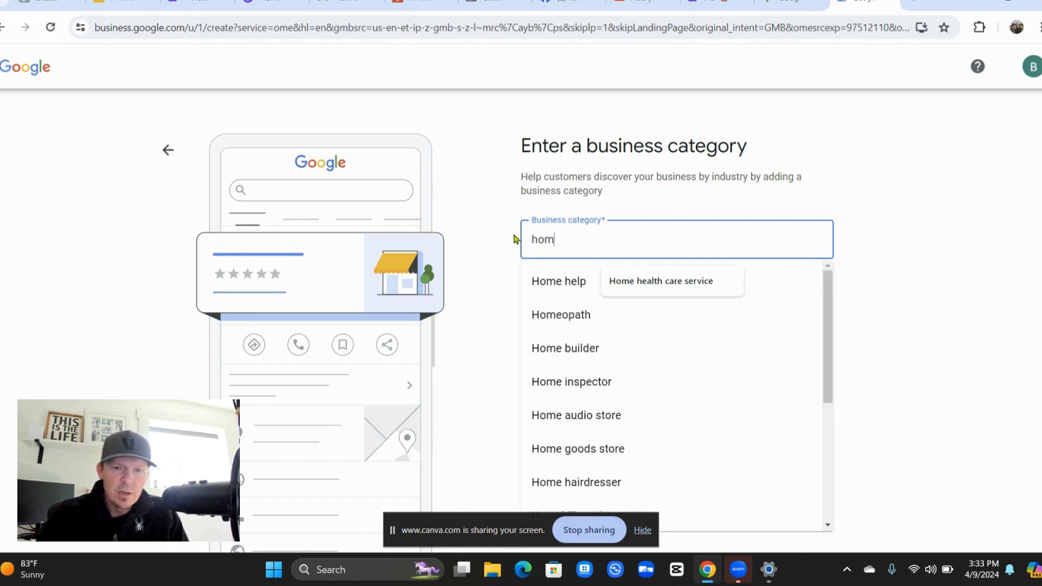
text(e heal)
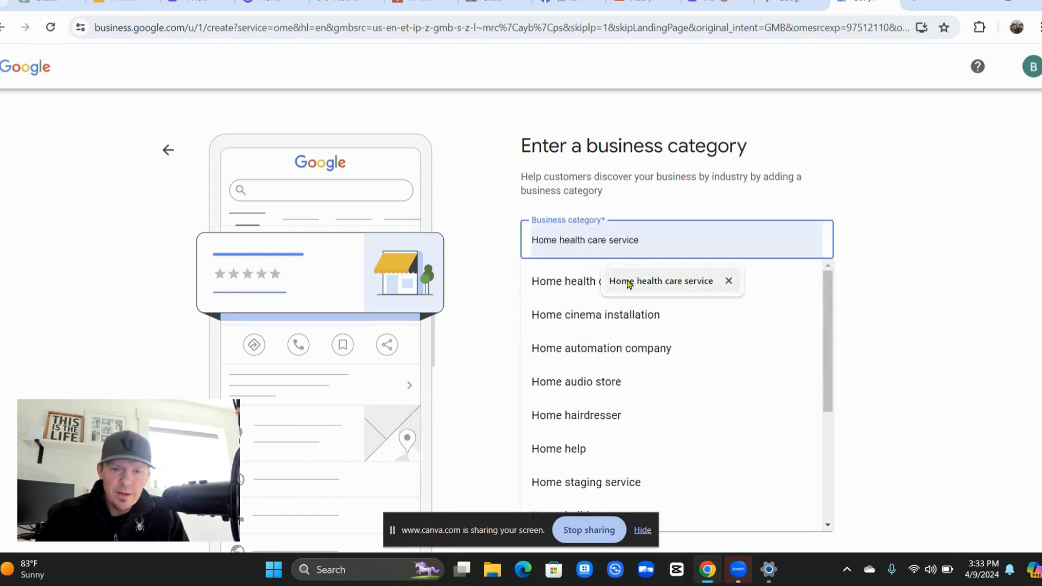
click(595, 290)
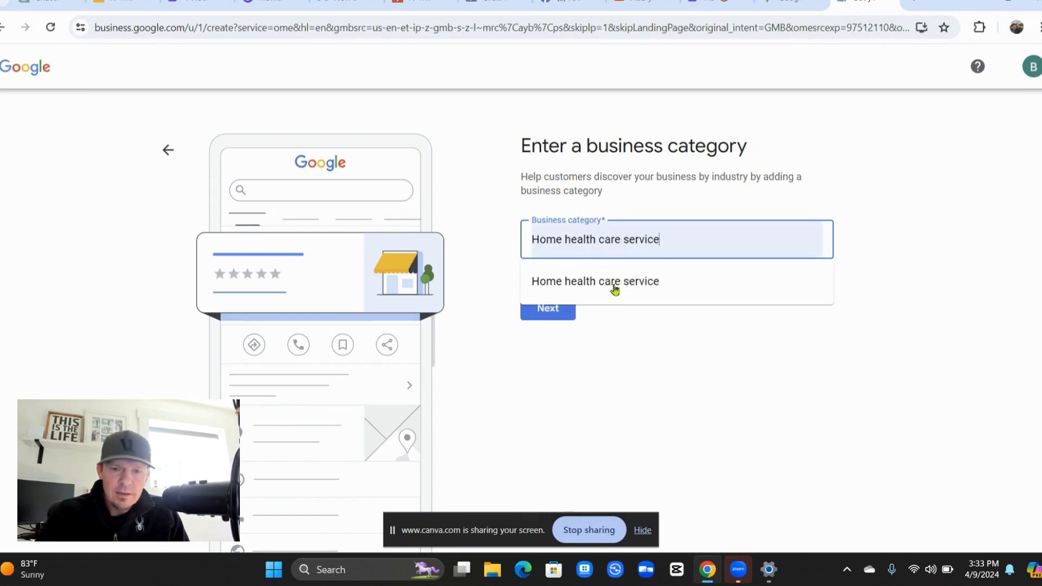
click(616, 287)
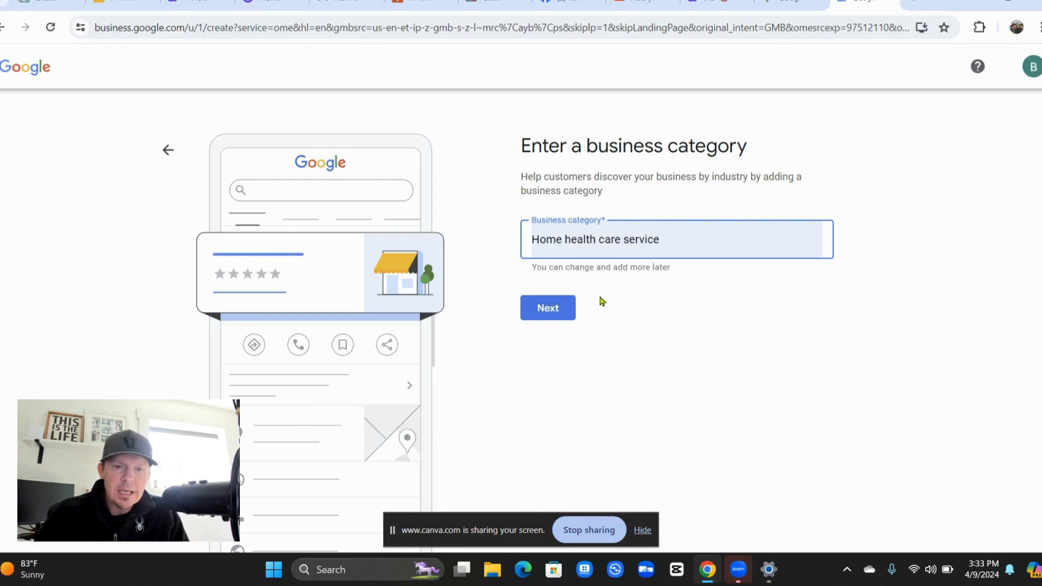
click(556, 317)
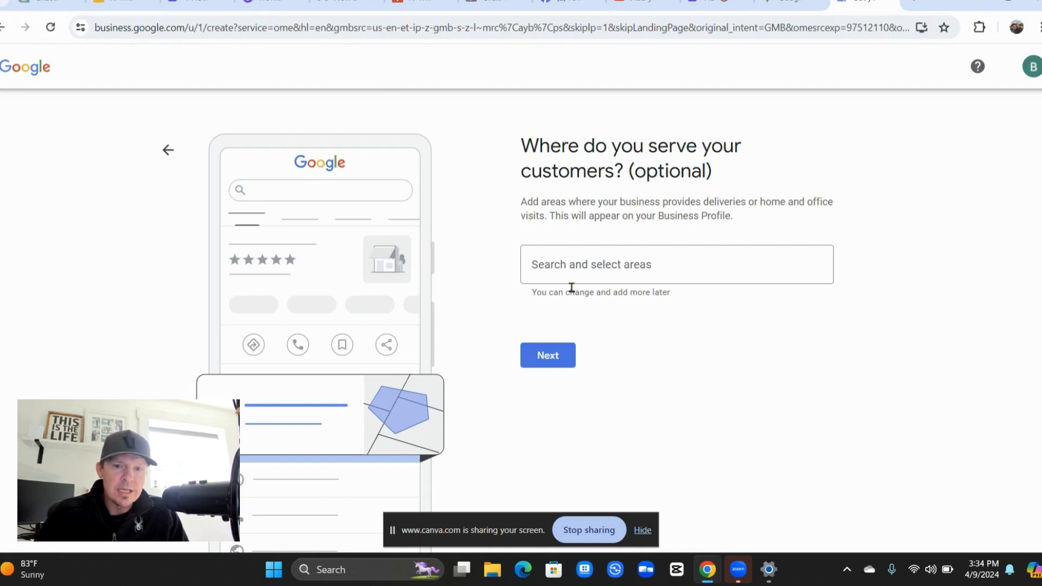
Add "Desert Hills, New River, AZ" as the service area and continue.
click(602, 280)
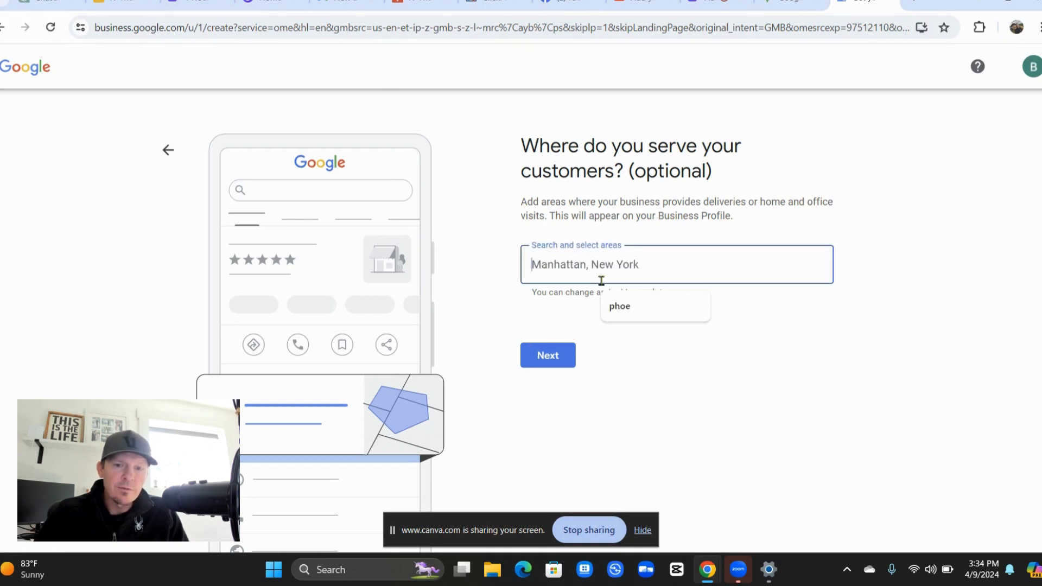
text(P)
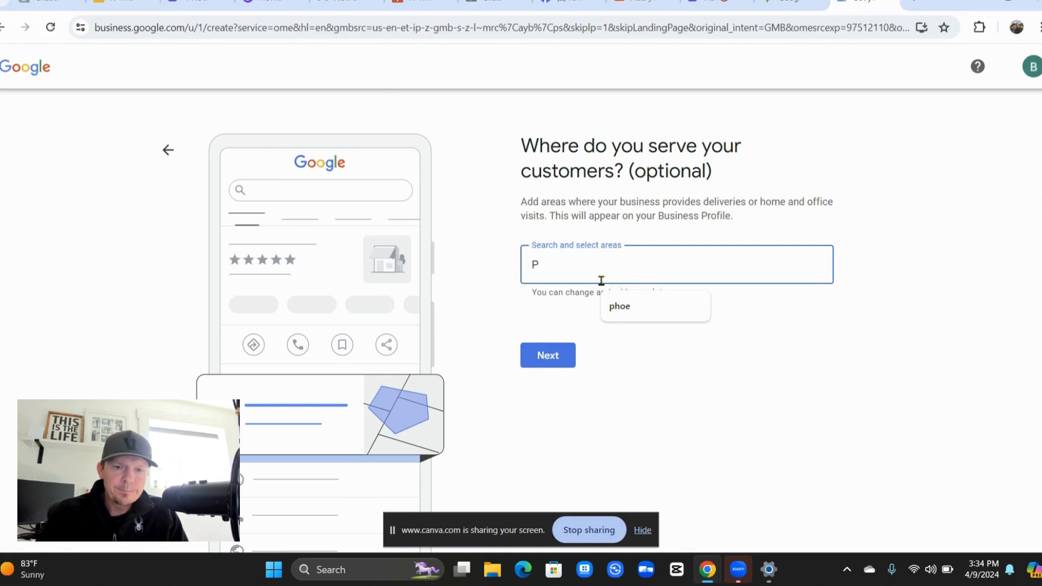
text(hoenix)
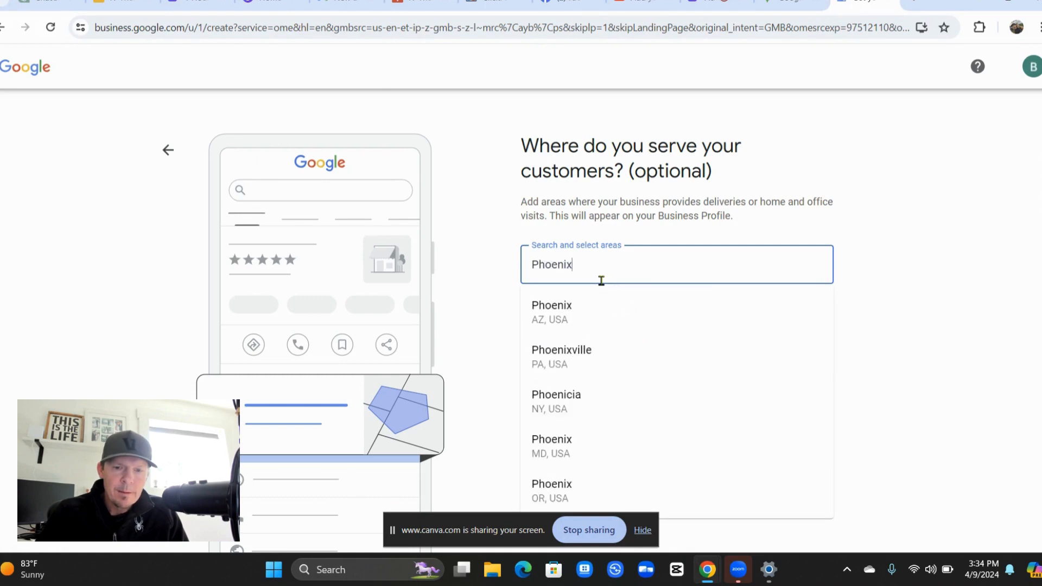
key(BackSpace)
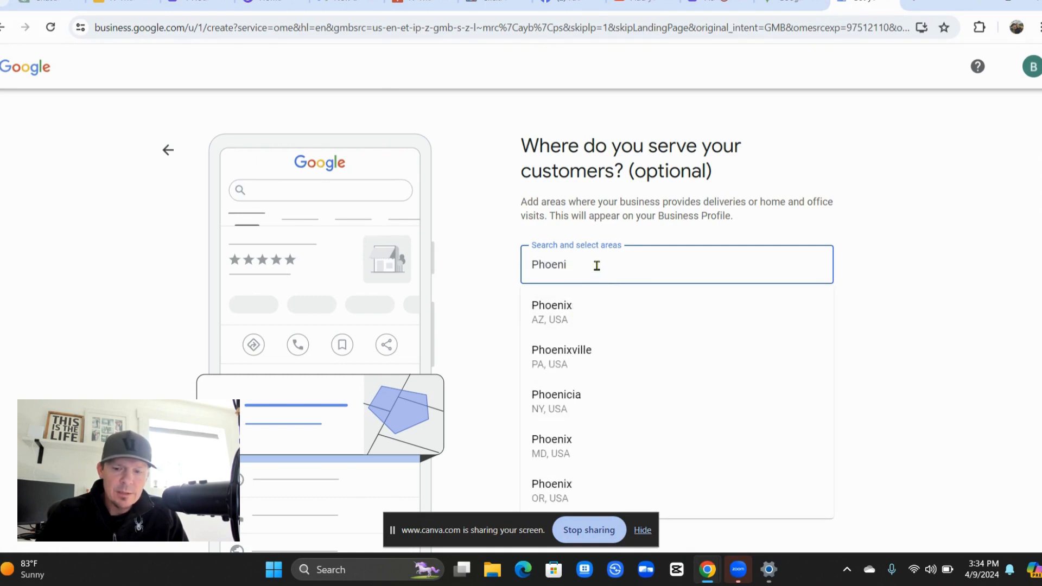
key(Escape)
key(ctrl+a)
text(De)
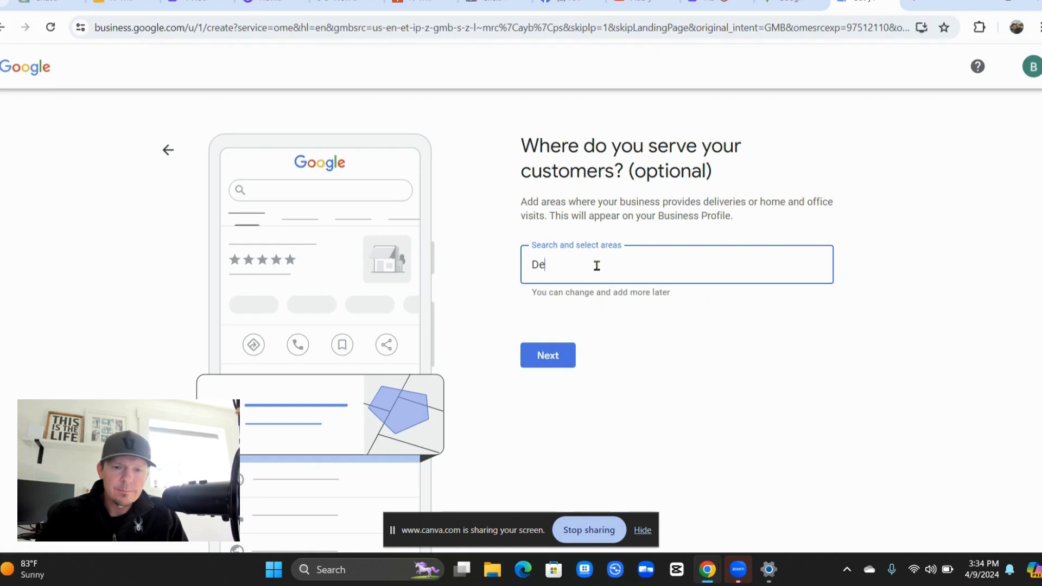
text(sert Hi)
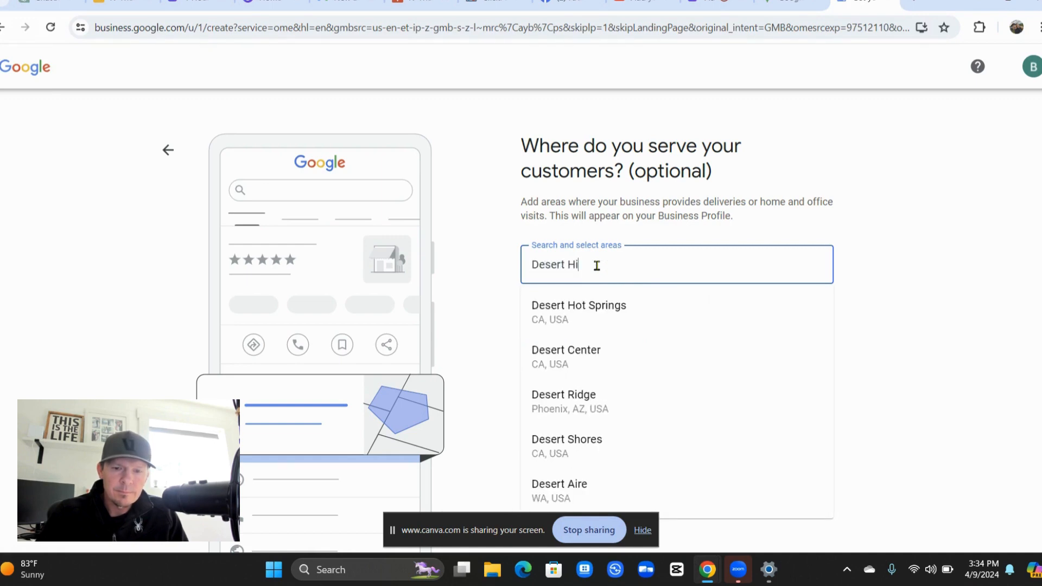
text(lls)
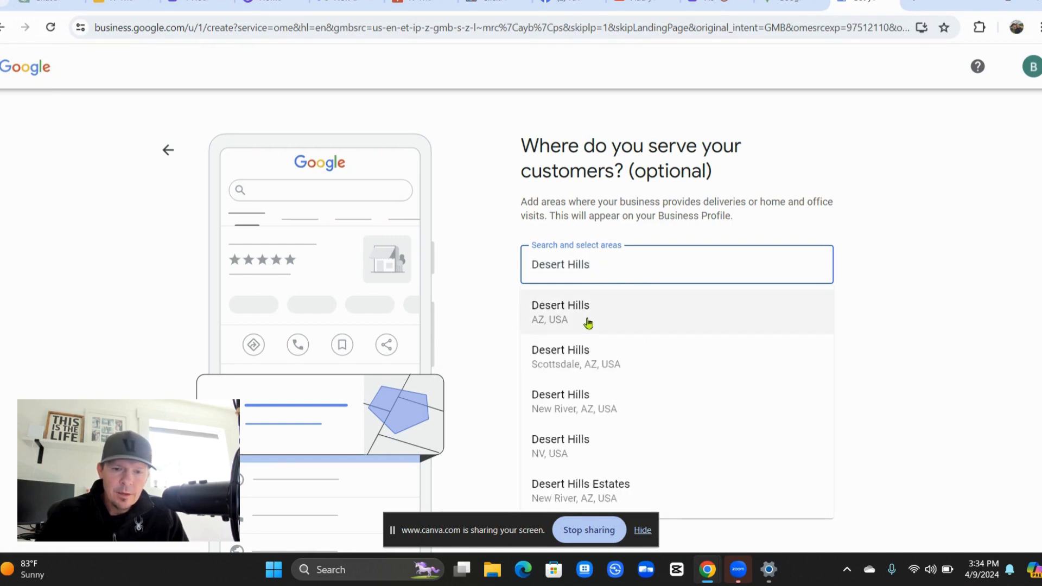
click(610, 400)
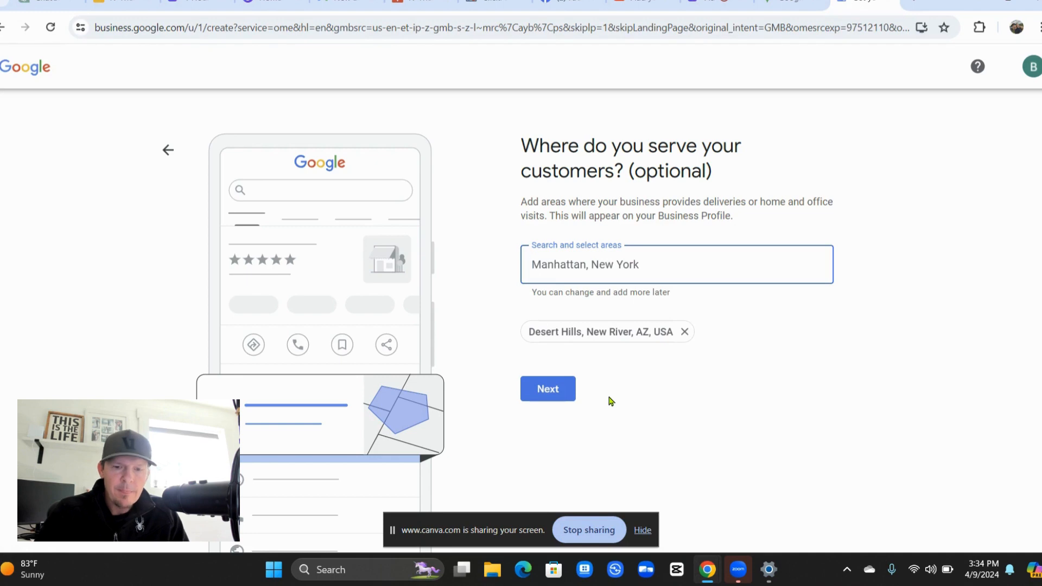
click(564, 394)
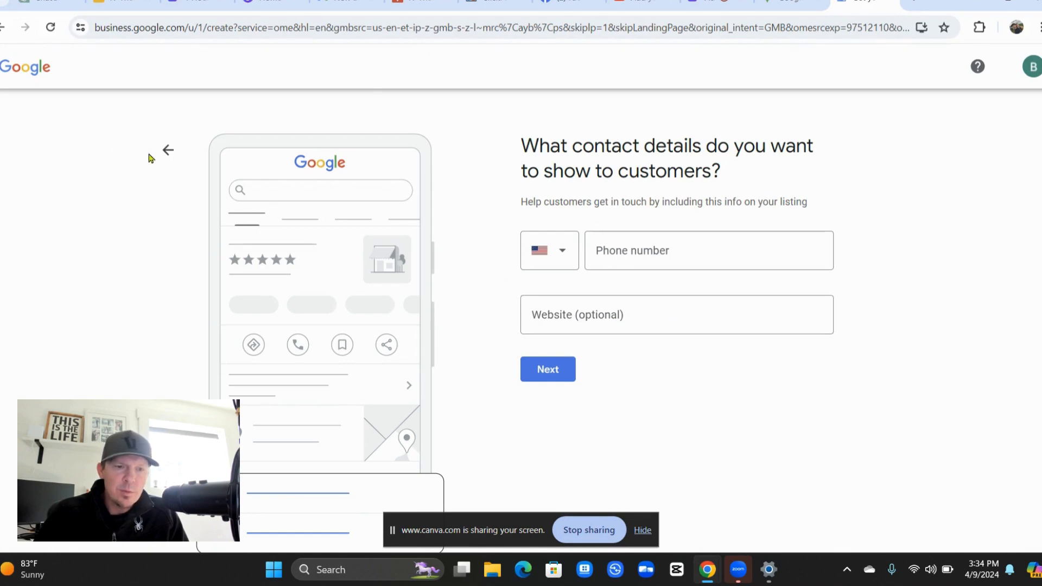
Go back and change the business type from Service business to Local store.
click(169, 152)
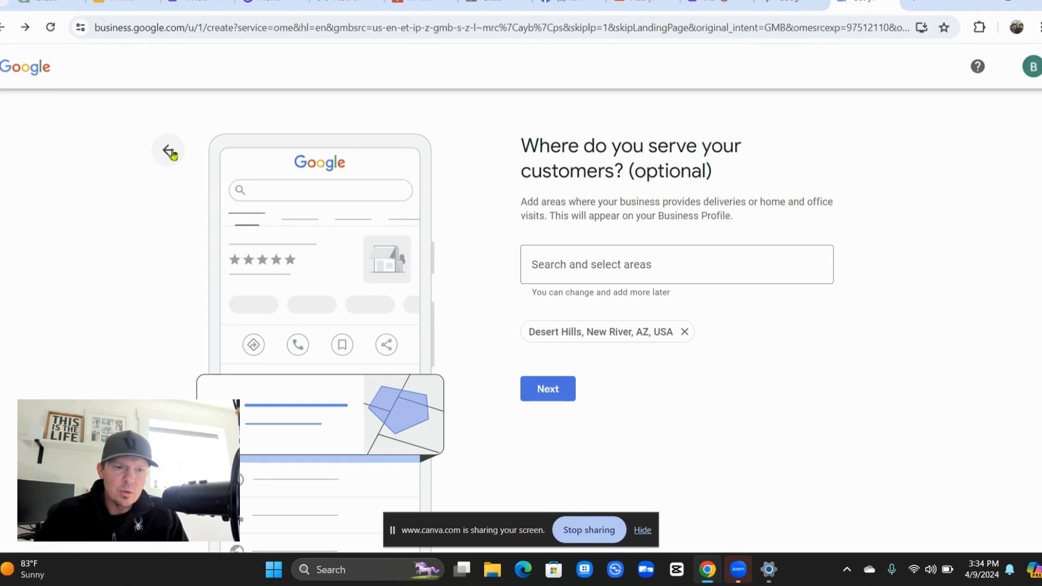
click(169, 151)
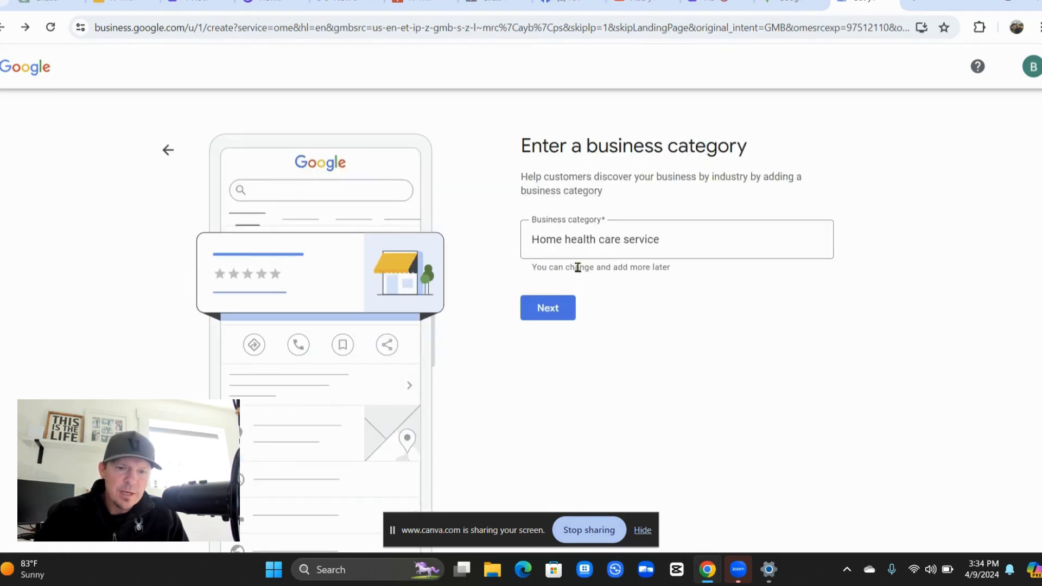
click(166, 148)
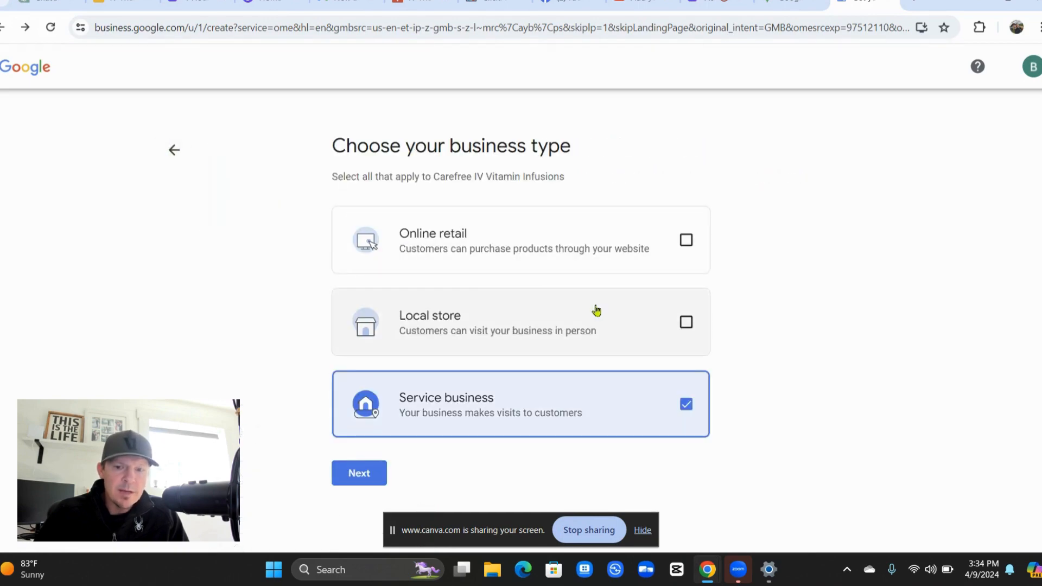
click(684, 326)
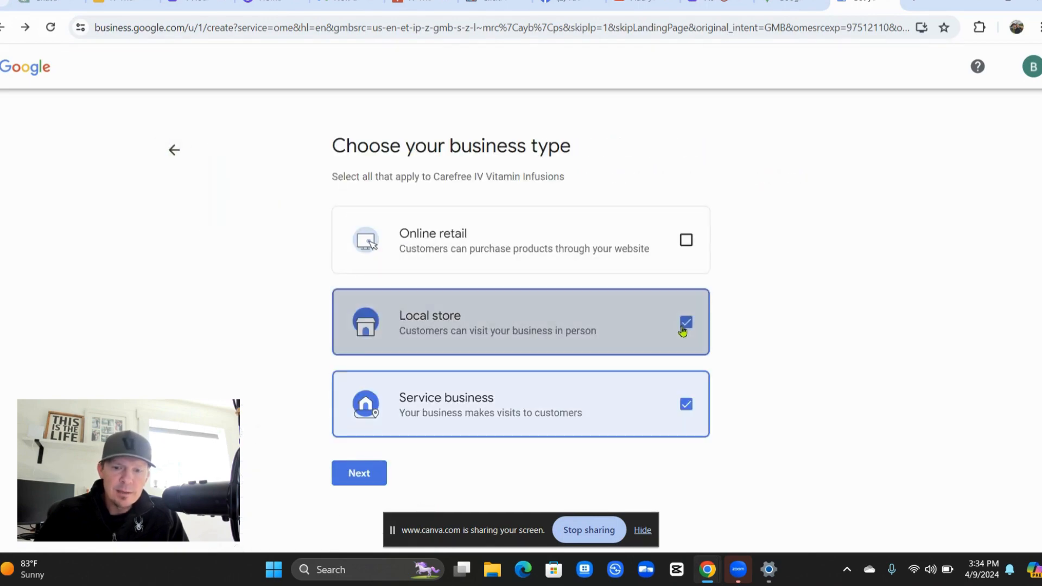
click(684, 407)
click(367, 473)
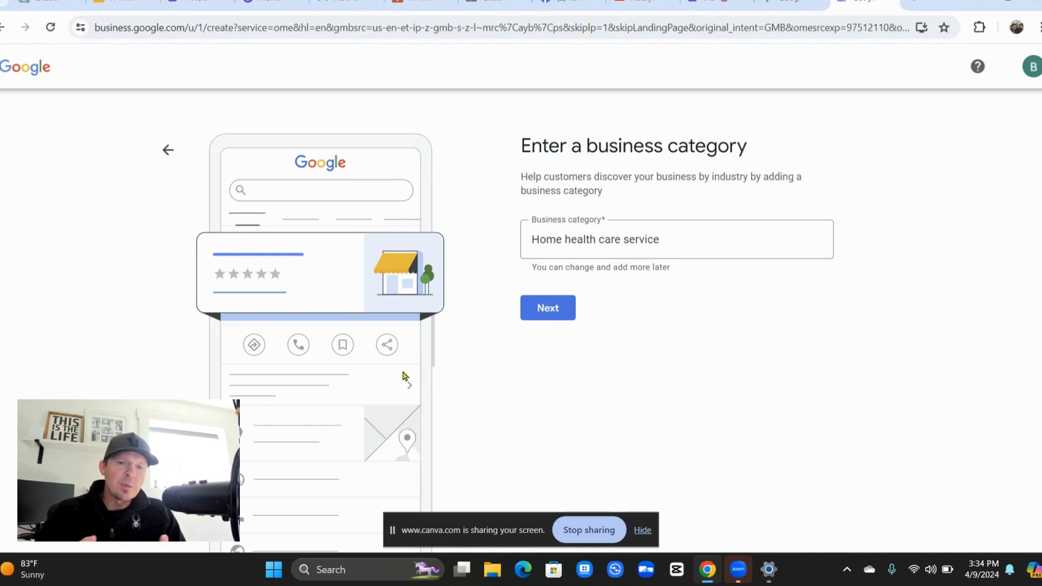
Replace the business category with Medical spa and continue to the address step.
click(672, 255)
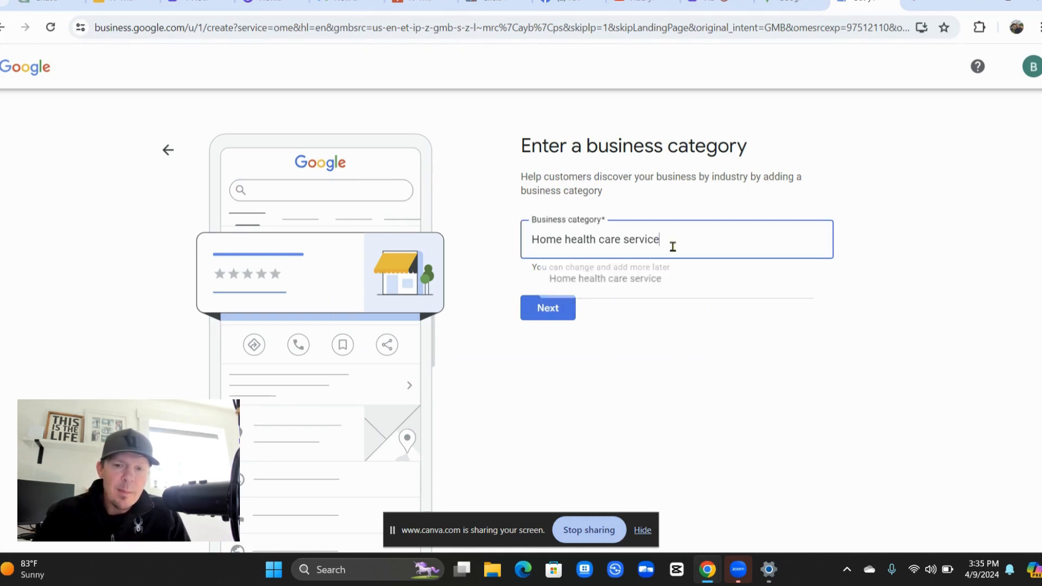
drag(657, 249, 532, 232)
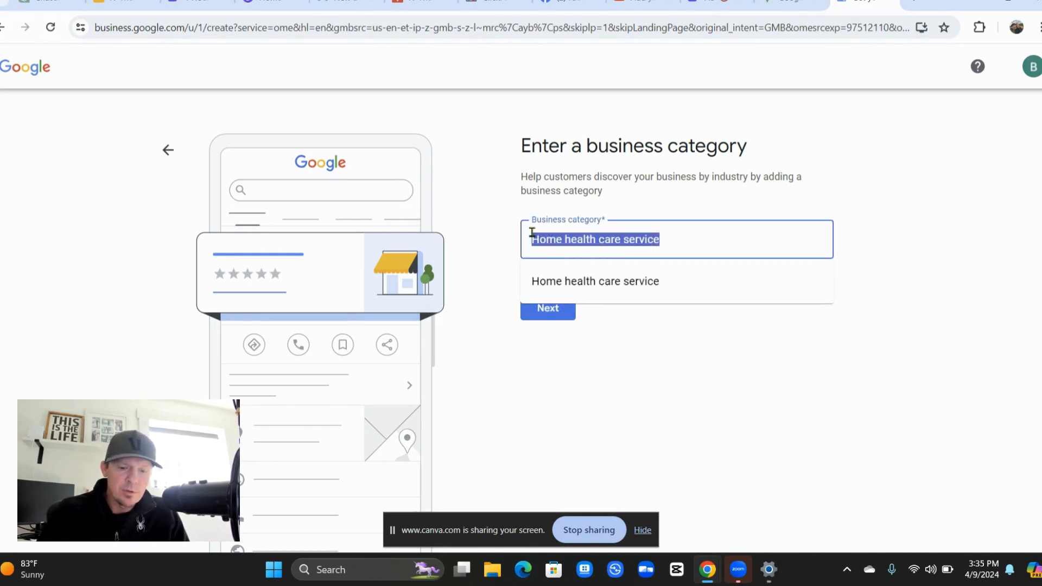
text(Medi)
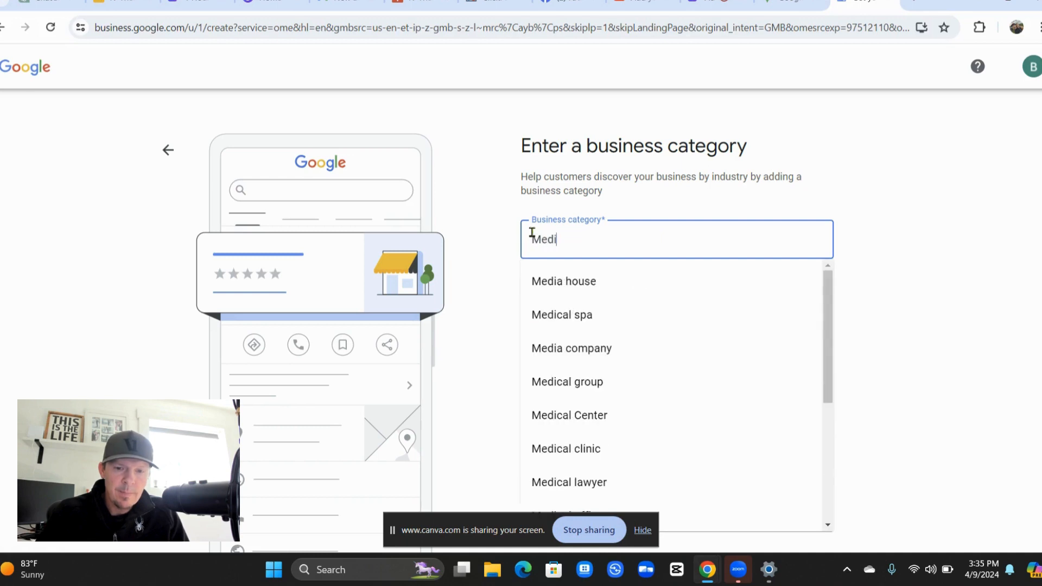
click(564, 315)
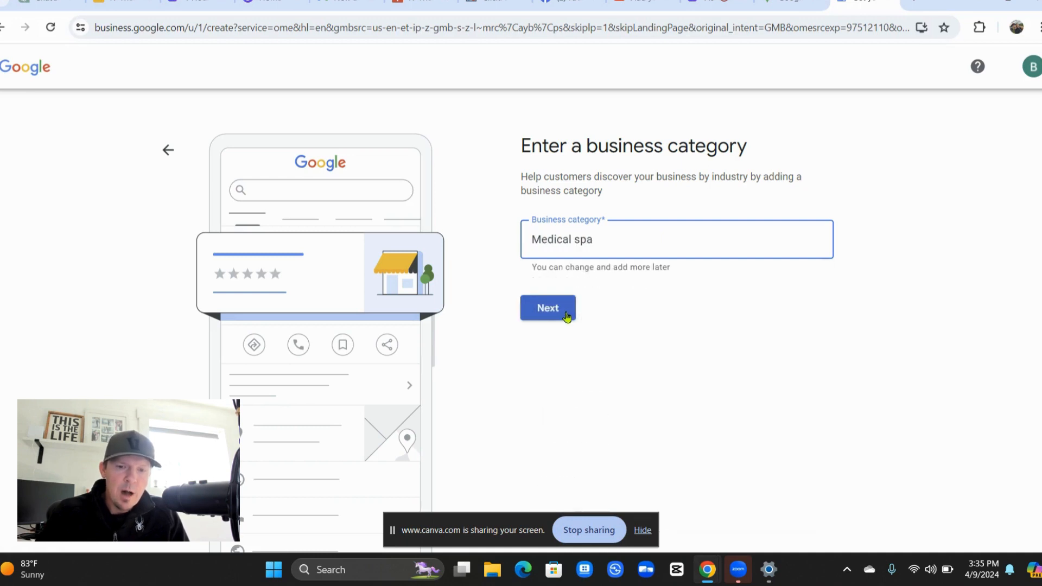
click(558, 309)
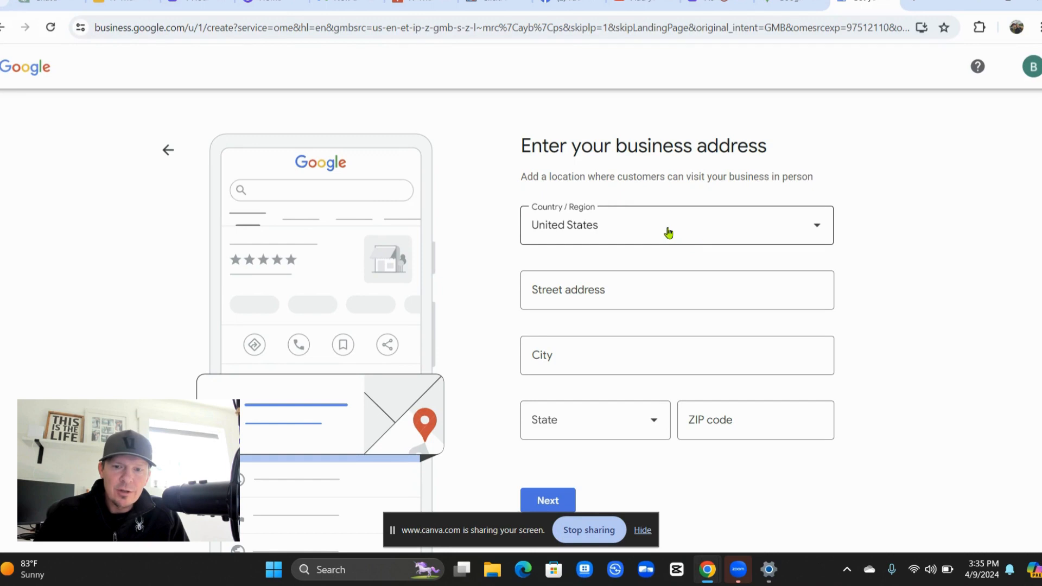
Enter the suggested street address for 34406 plus line 2 "Building 6, Suite 140, Office 112", and submit.
click(588, 293)
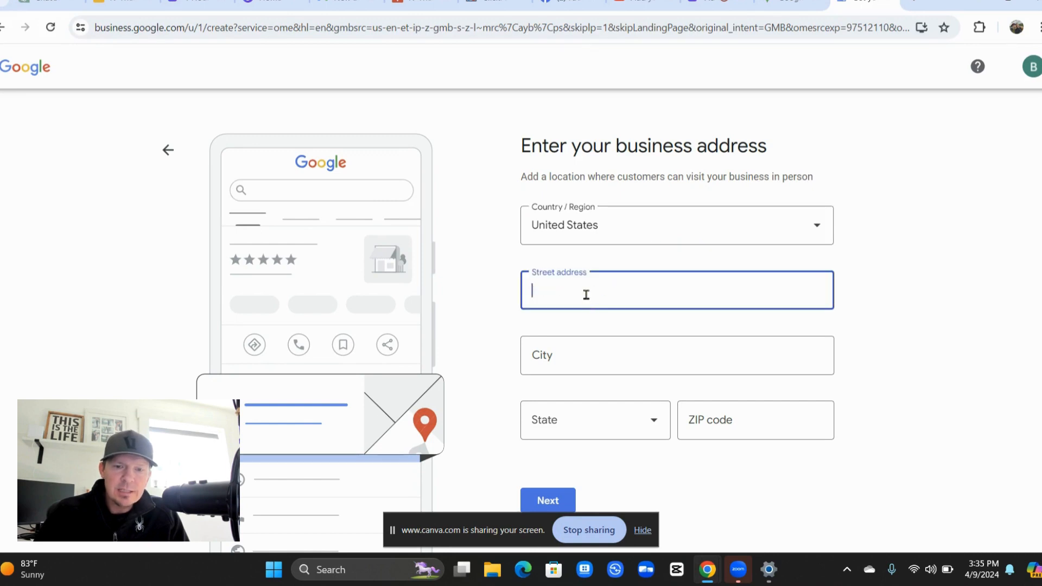
text(34406)
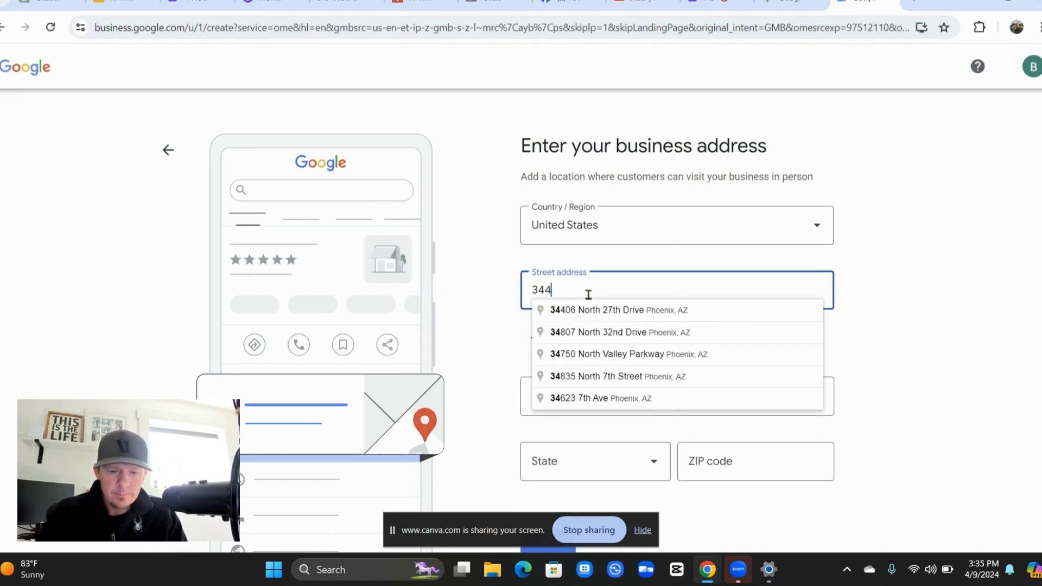
click(591, 310)
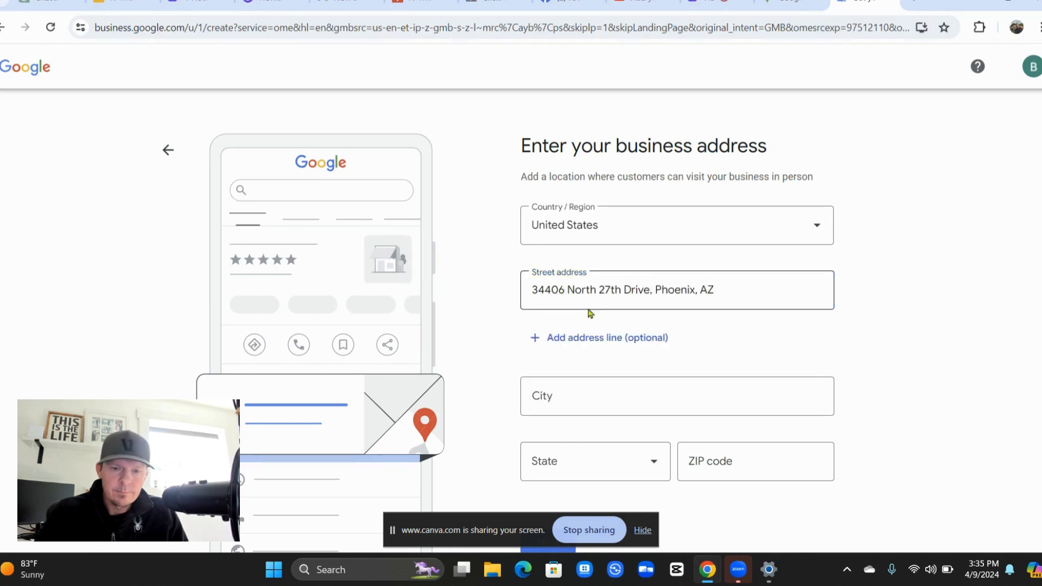
click(646, 337)
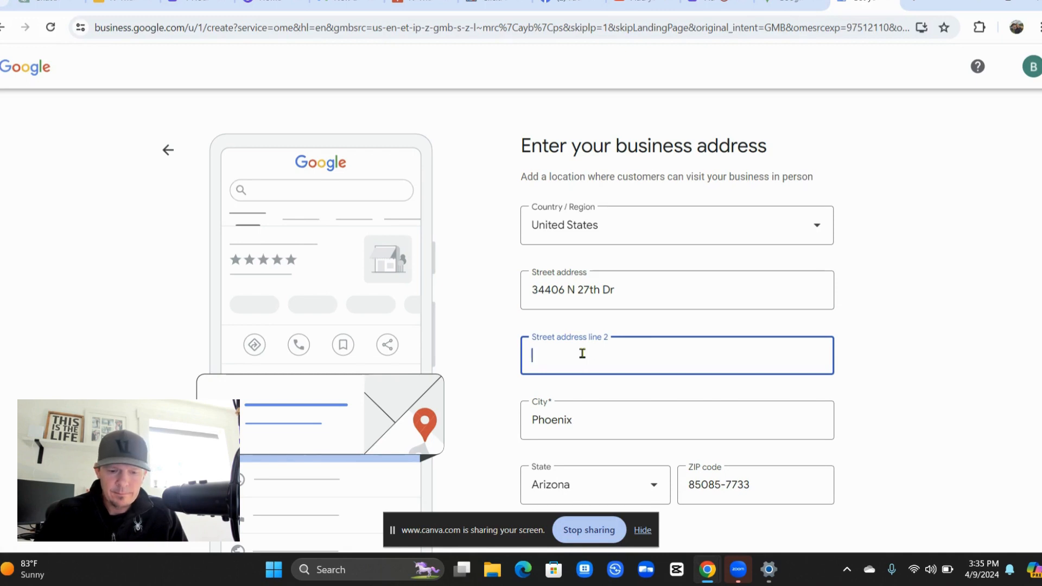
text(Bui)
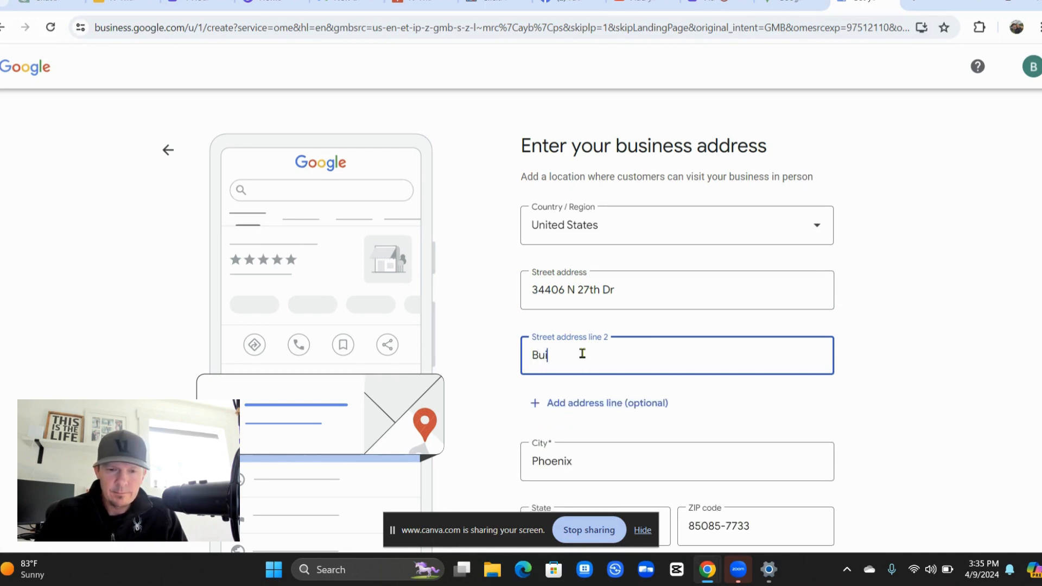
text(lding 6)
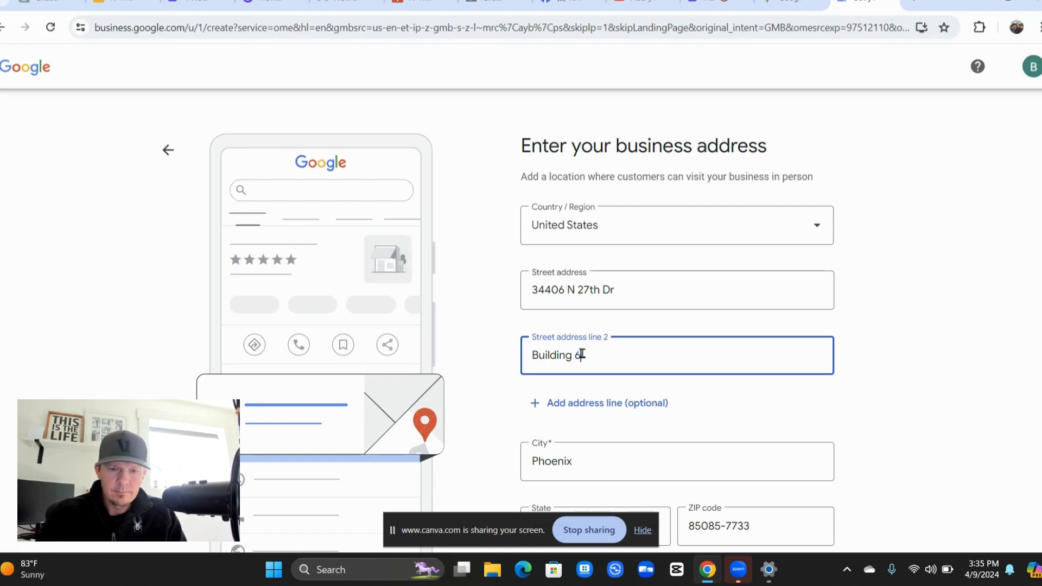
text( S)
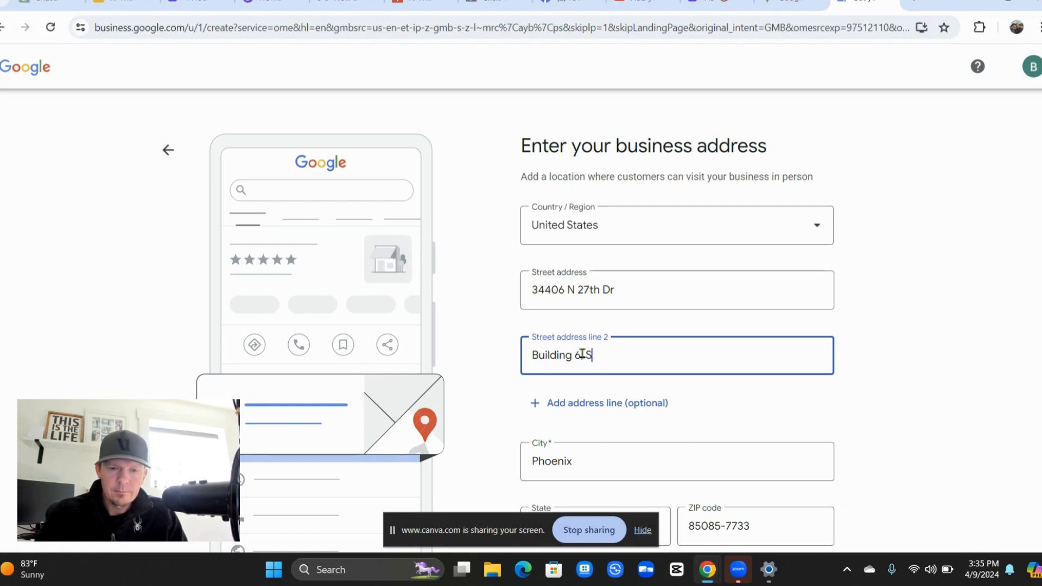
text(uite 140)
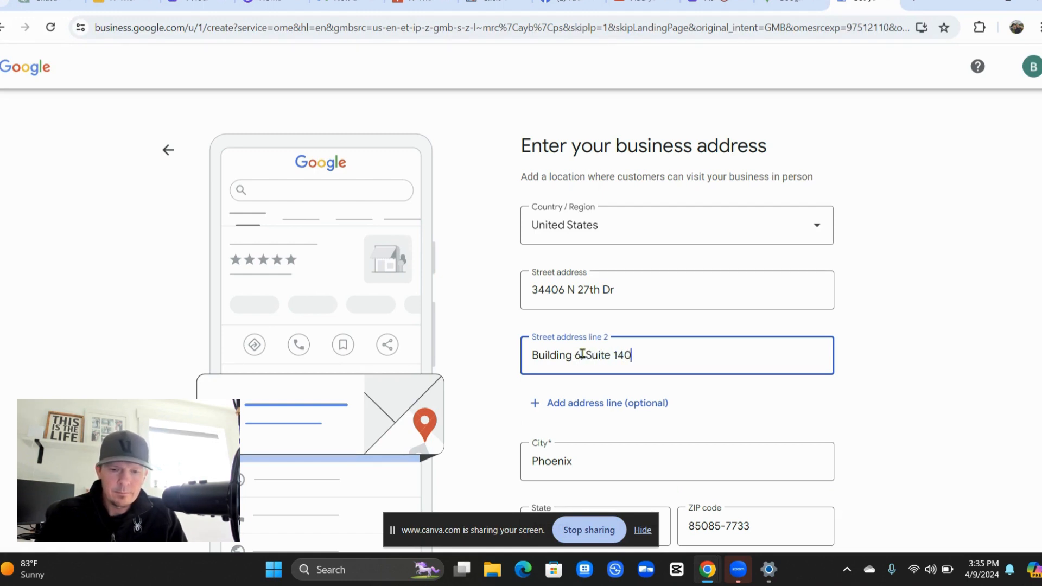
text(, Office 112)
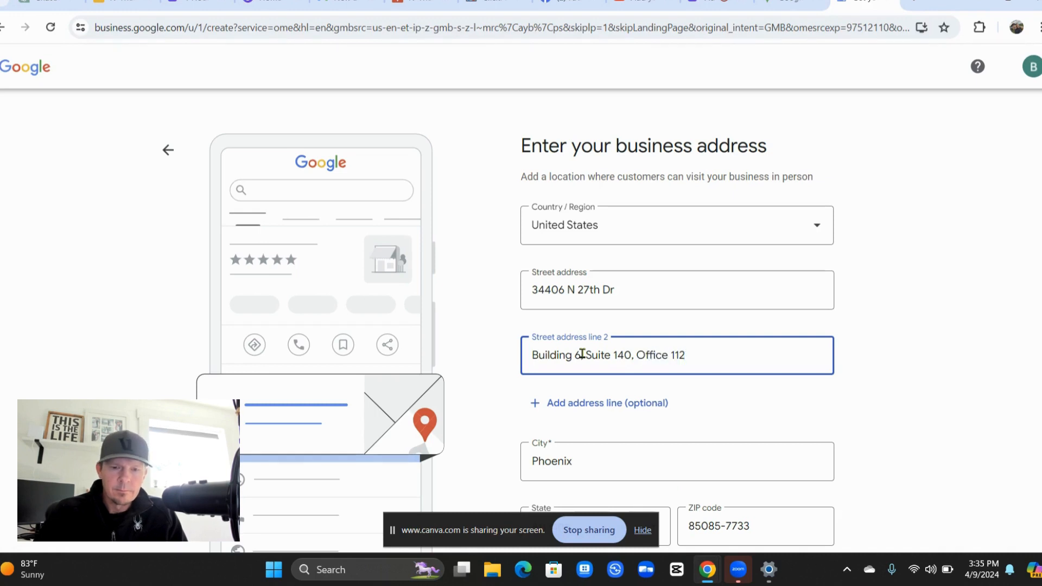
click(582, 354)
text(,)
click(487, 427)
scroll(487, 427, down, 2)
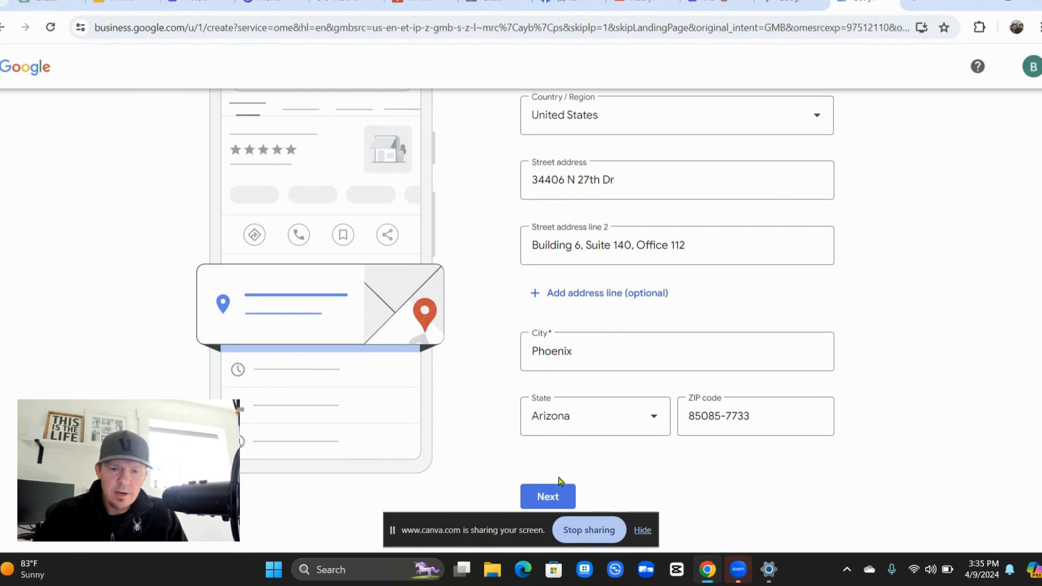
click(558, 492)
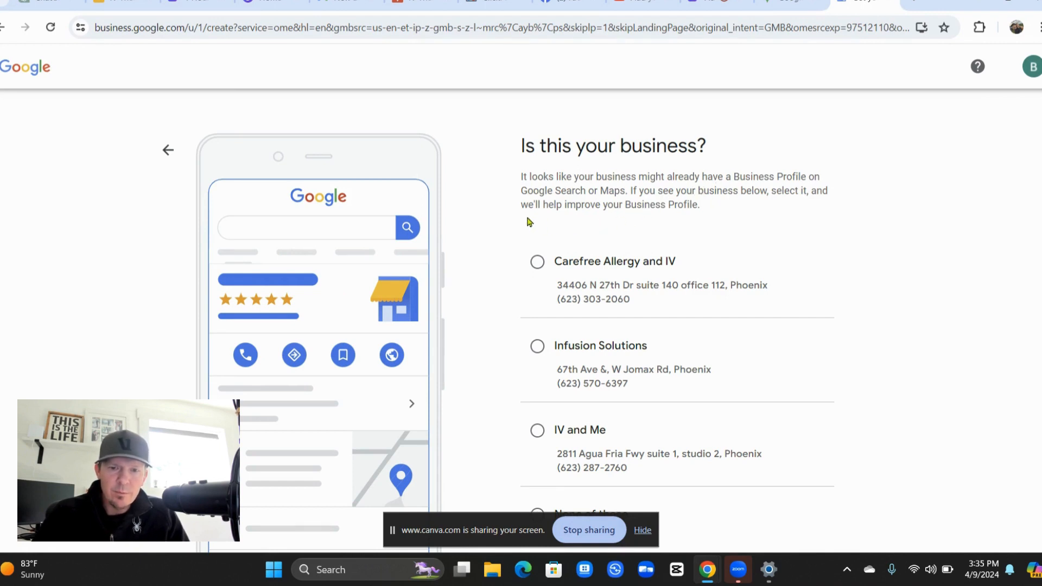
Select "None of these" for the suggested existing listings and continue.
scroll(529, 222, down, 3)
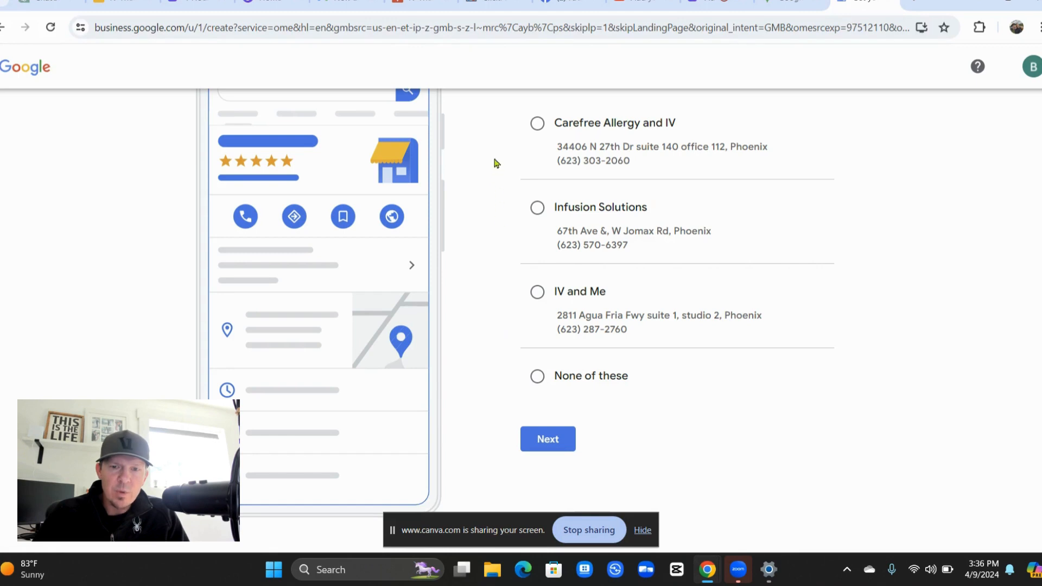
click(539, 376)
click(547, 437)
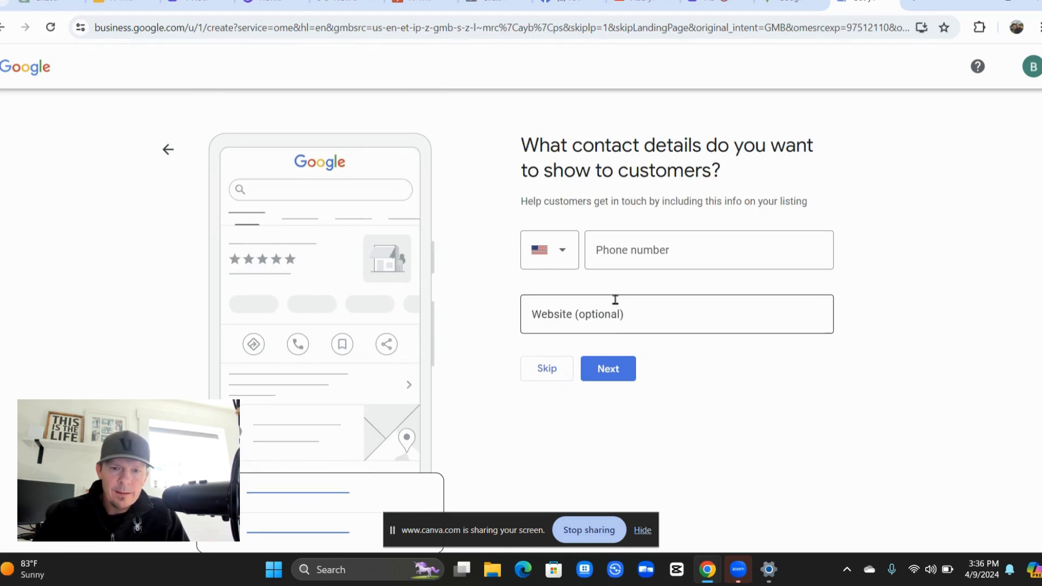
Enter the business phone number, leave Website empty, and continue.
click(641, 261)
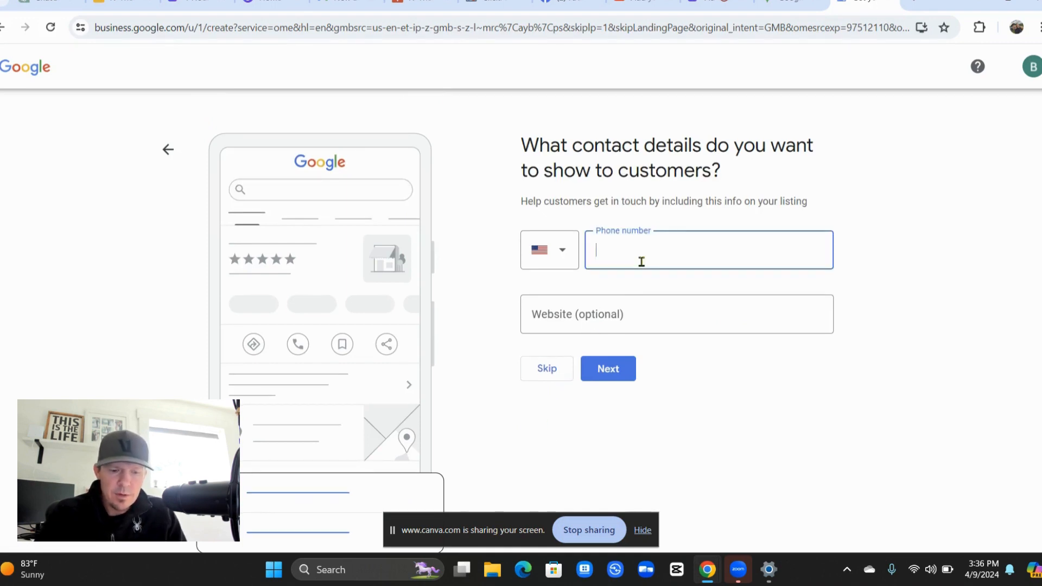
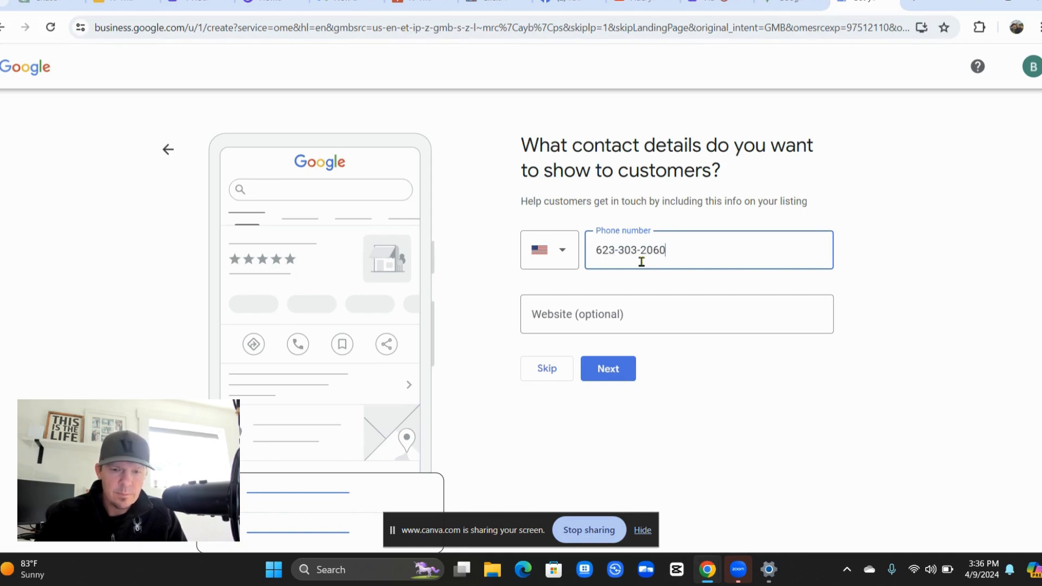
click(614, 302)
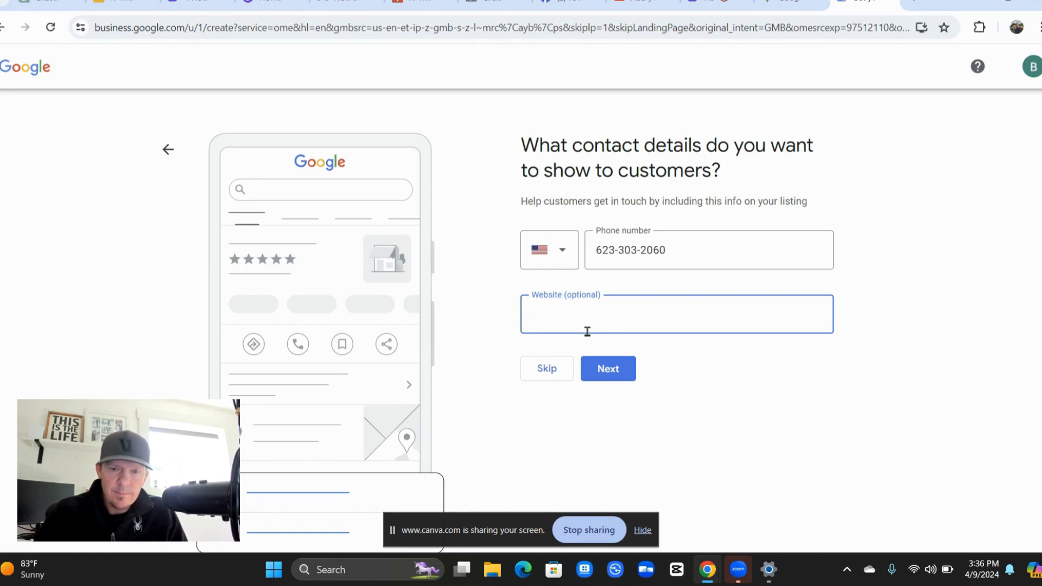
click(611, 368)
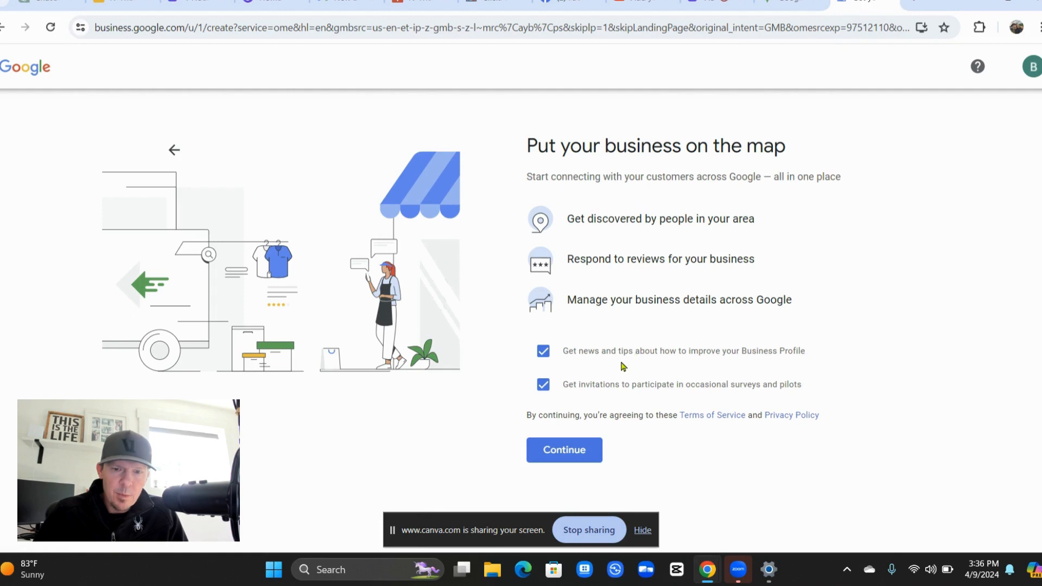
Untick the news/tips and survey invitation options and agree to finish creating the profile.
click(543, 352)
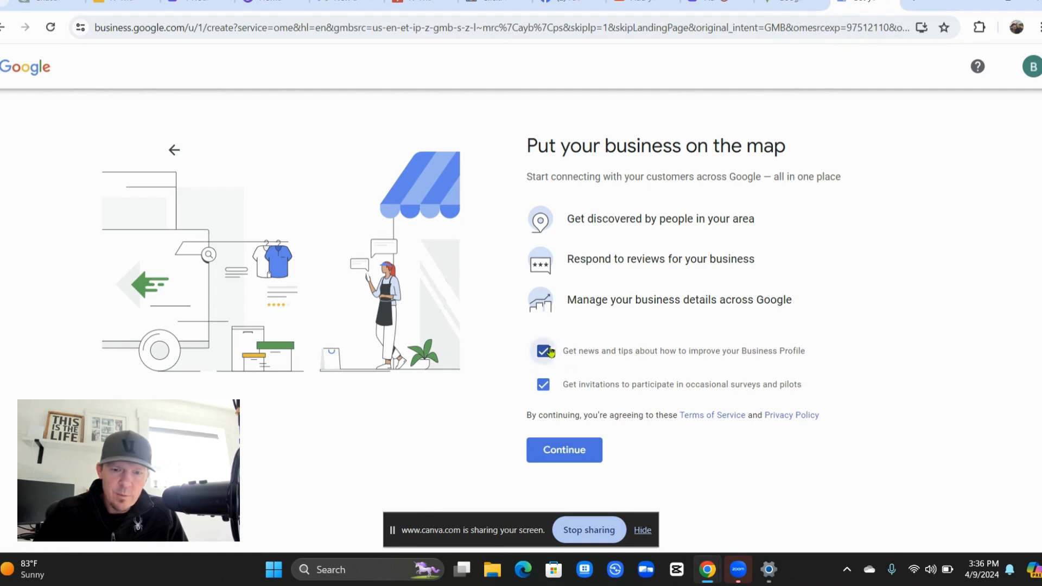
click(537, 391)
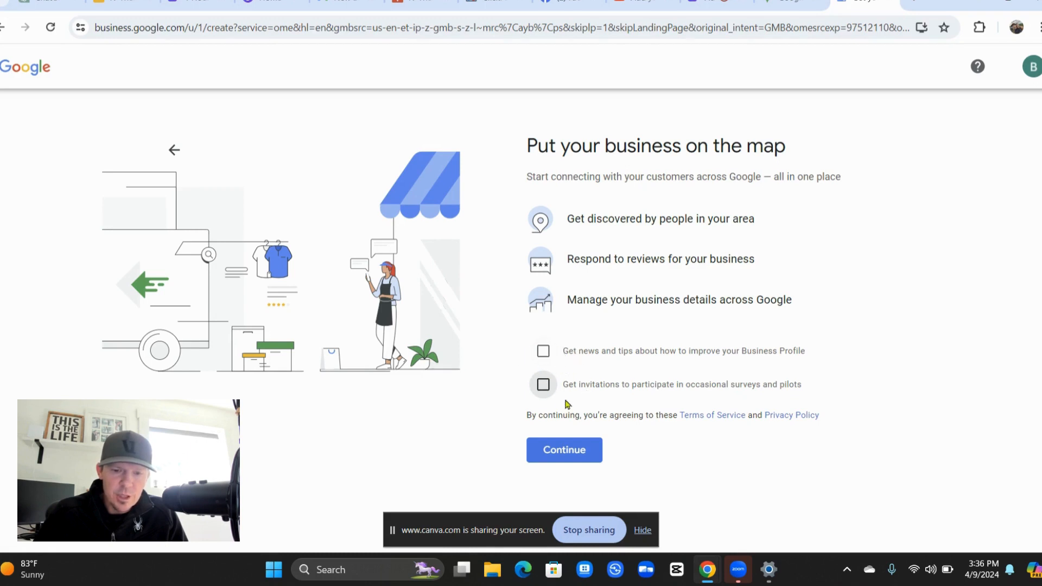
click(566, 449)
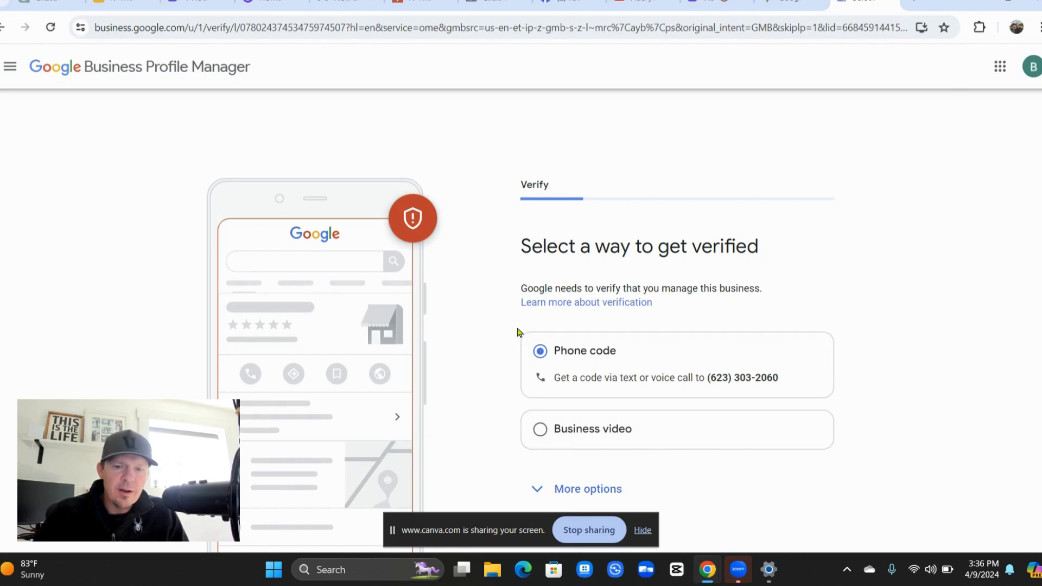
Try Business video, switch back to Phone code, reveal More options, and continue.
scroll(491, 369, down, 2)
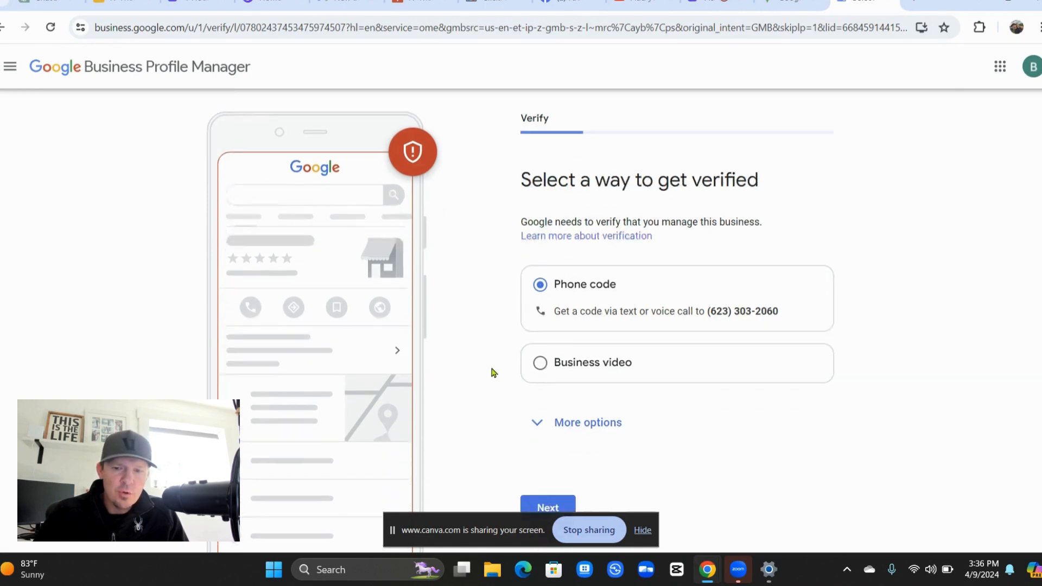
click(562, 342)
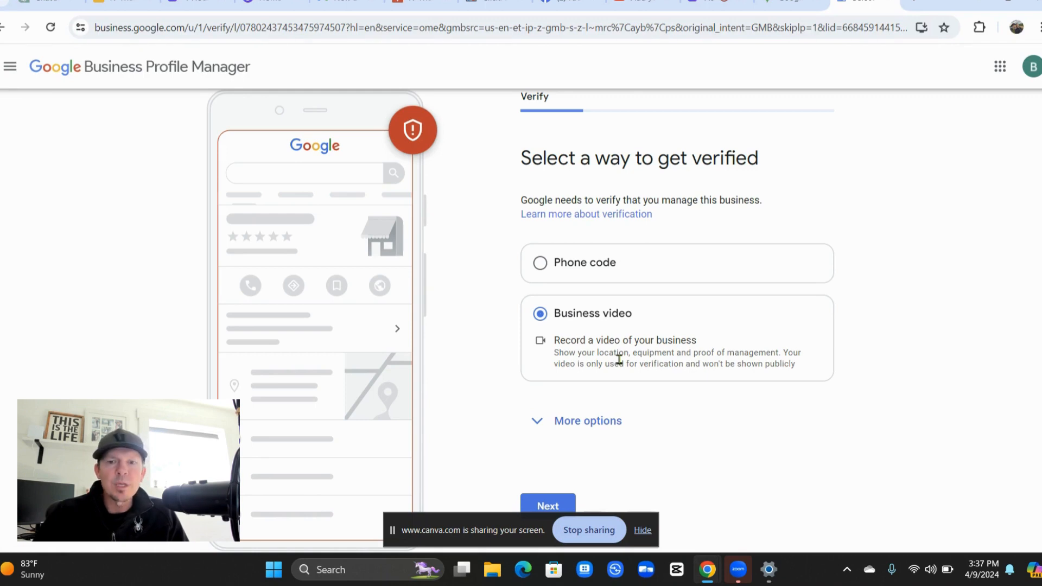
click(575, 280)
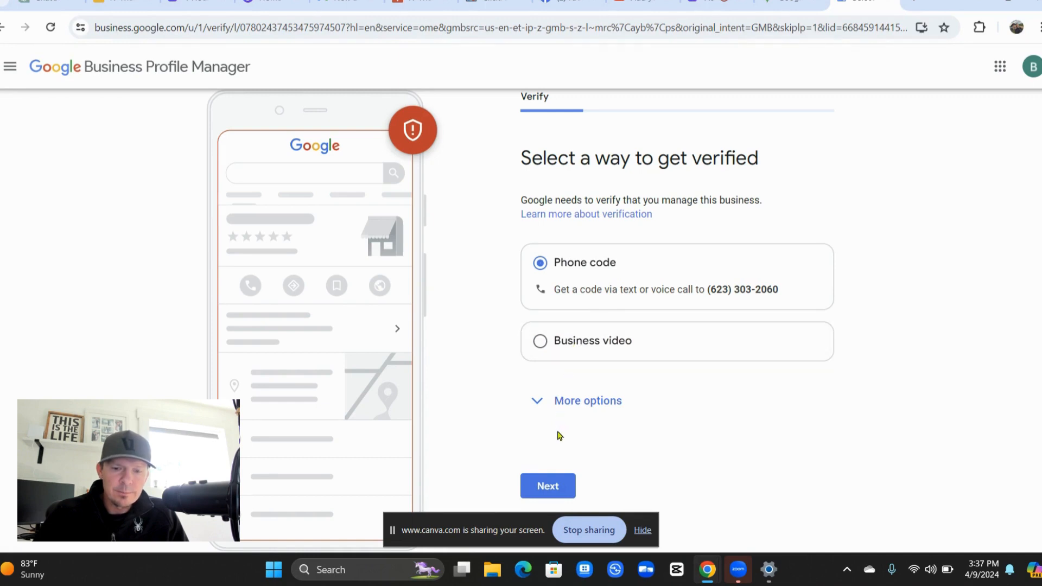
click(595, 400)
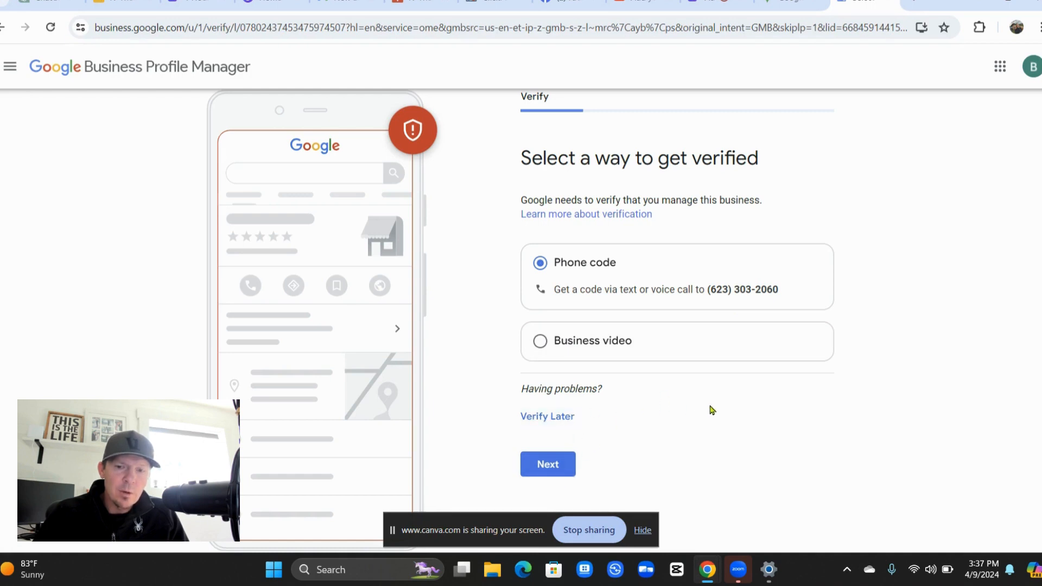
click(557, 465)
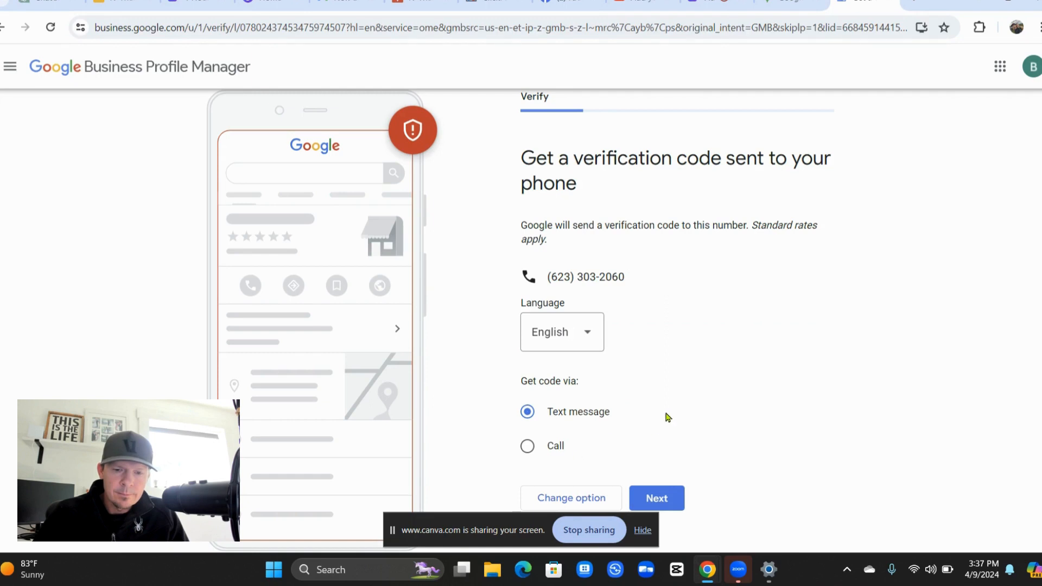
Text the verification code to the business phone, then return to the verification methods.
click(659, 498)
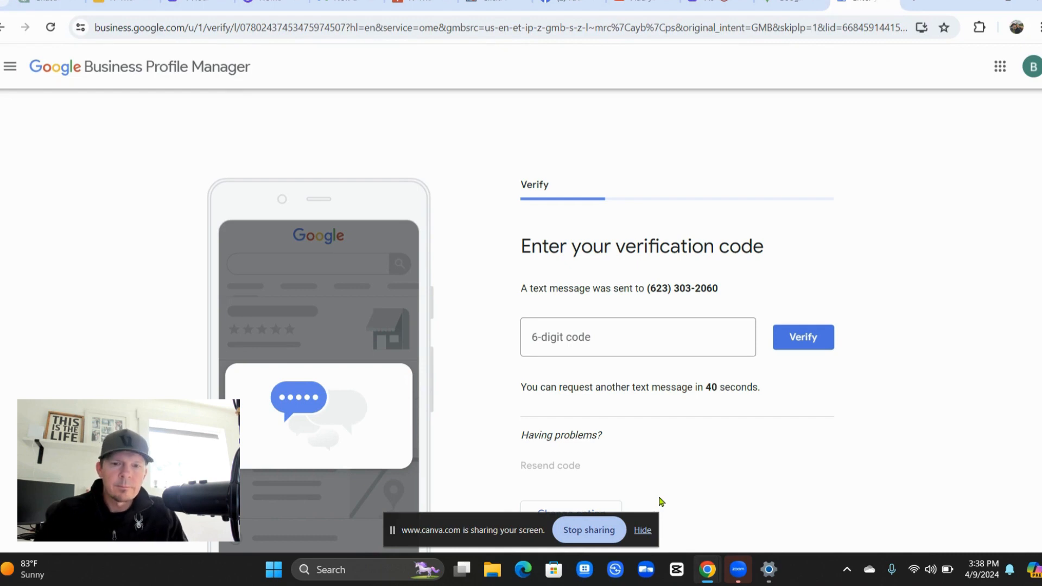
scroll(649, 424, down, 2)
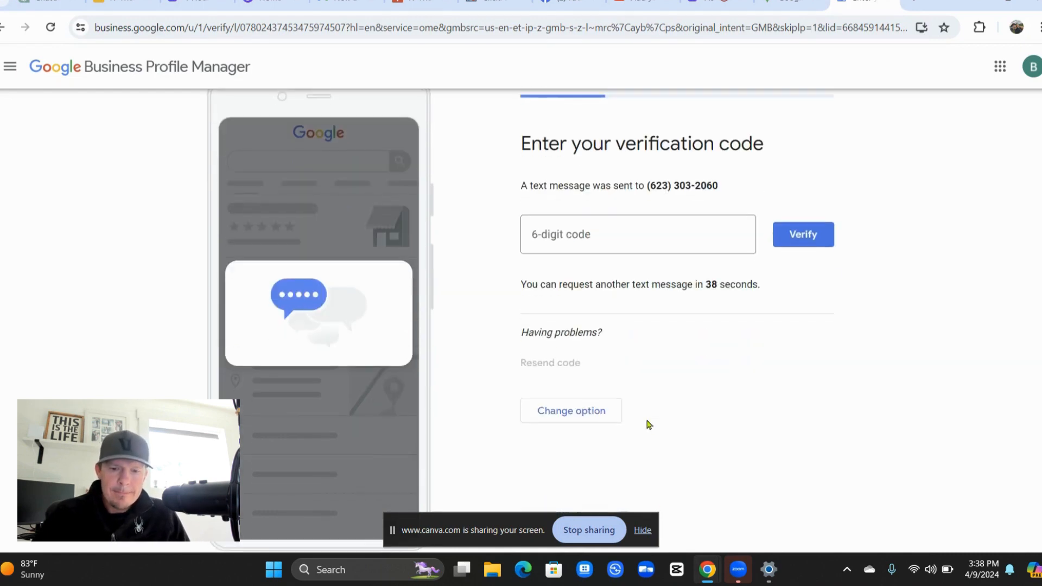
scroll(562, 288, up, 2)
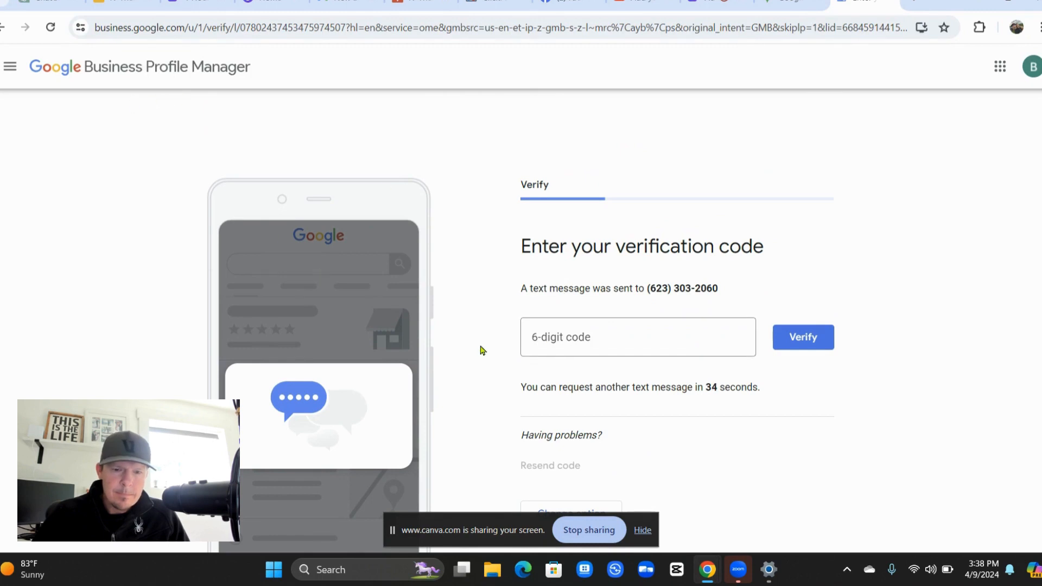
scroll(481, 350, down, 2)
click(544, 413)
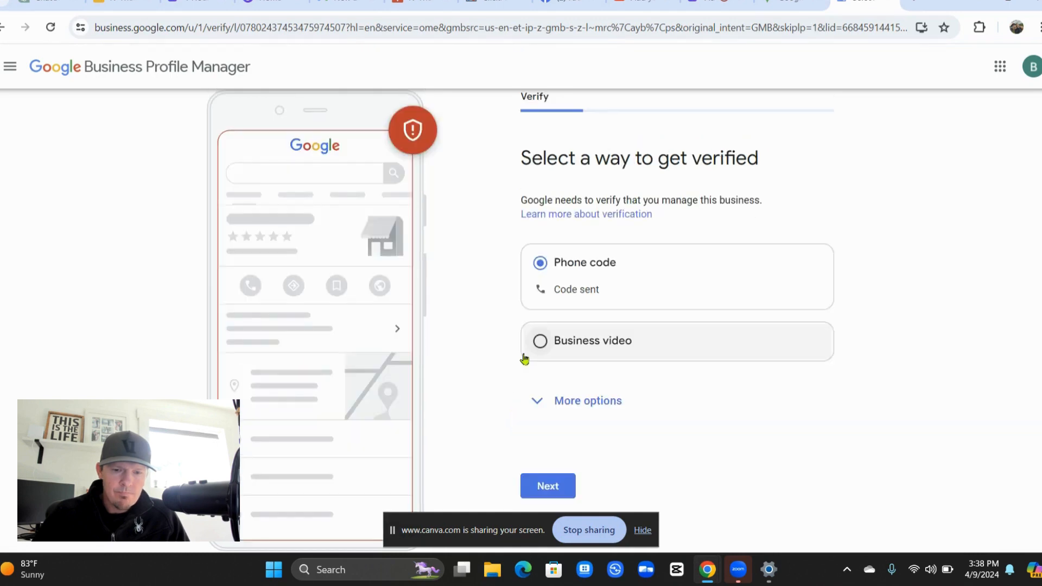
Choose Verify Later under More options and confirm postponing verification.
click(580, 400)
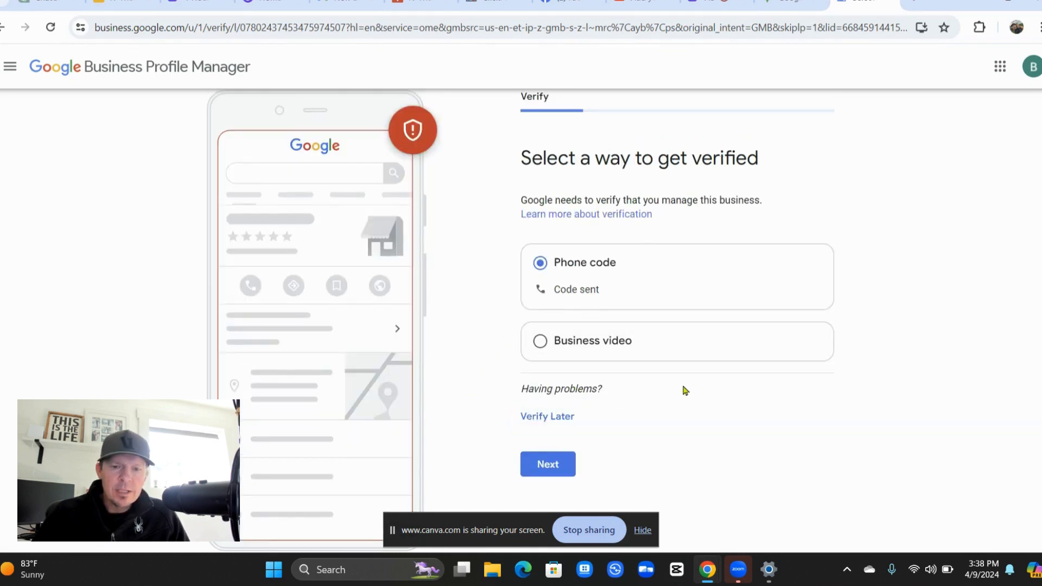
click(558, 415)
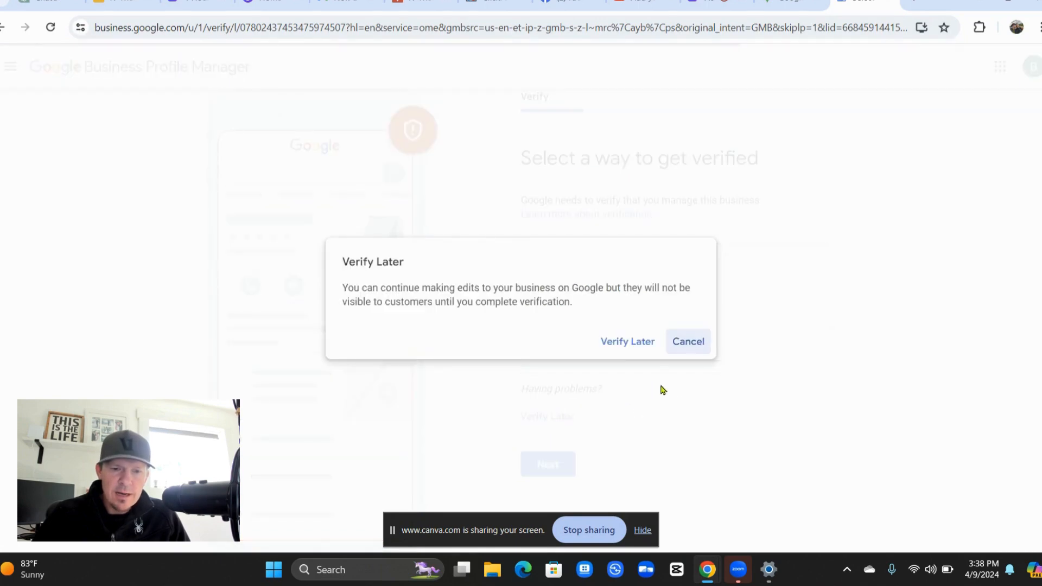
click(632, 343)
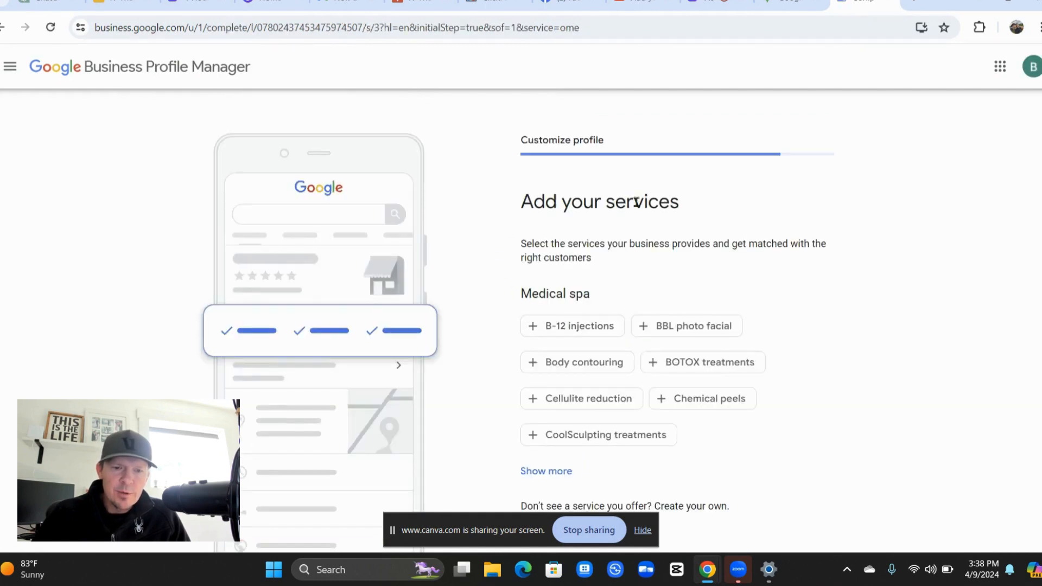
Select B-12 injections and IV therapy as services, with no custom service, and continue.
scroll(636, 202, down, 2)
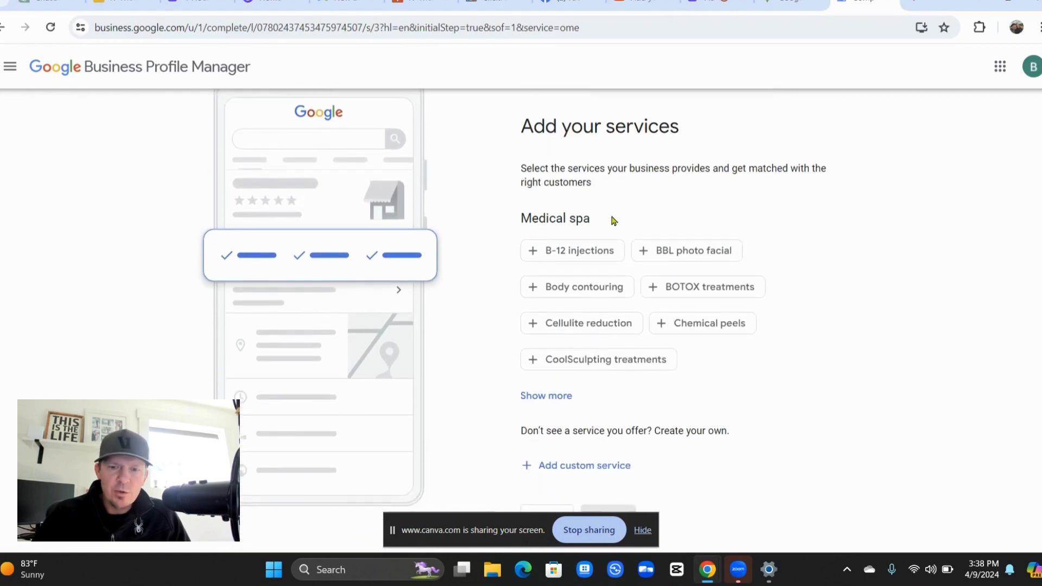
click(581, 248)
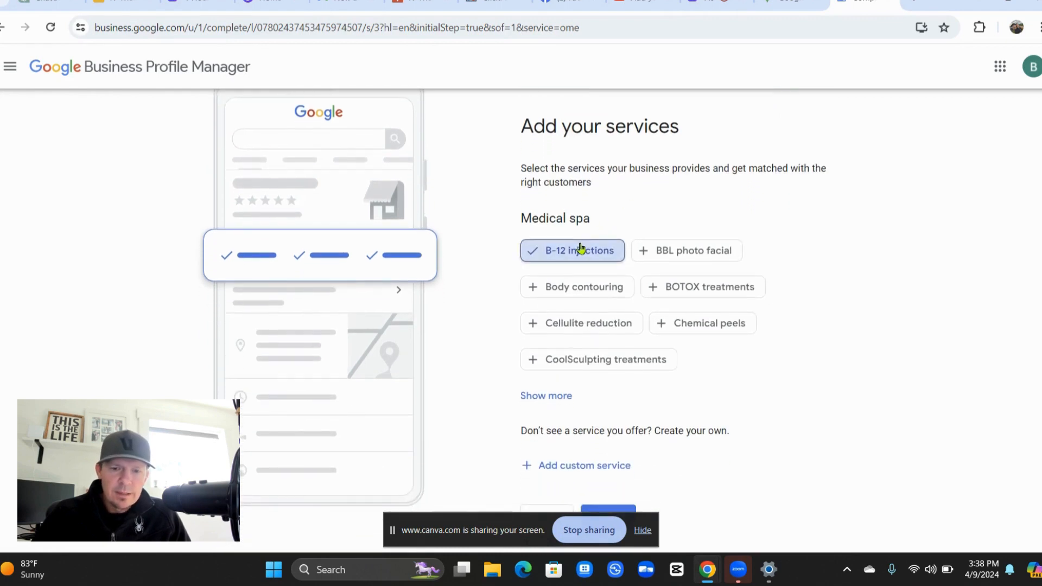
click(565, 397)
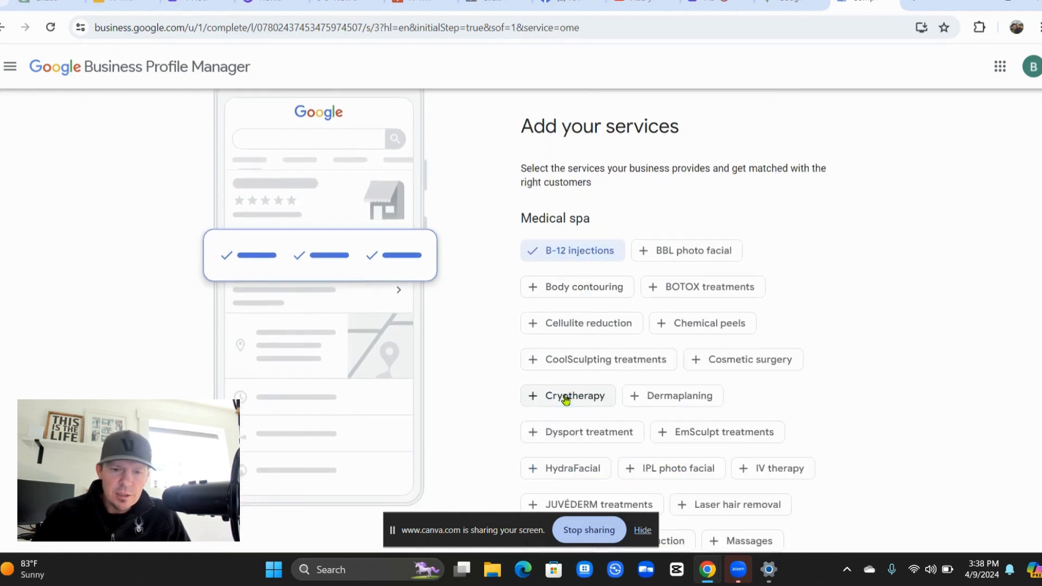
scroll(565, 398, down, 5)
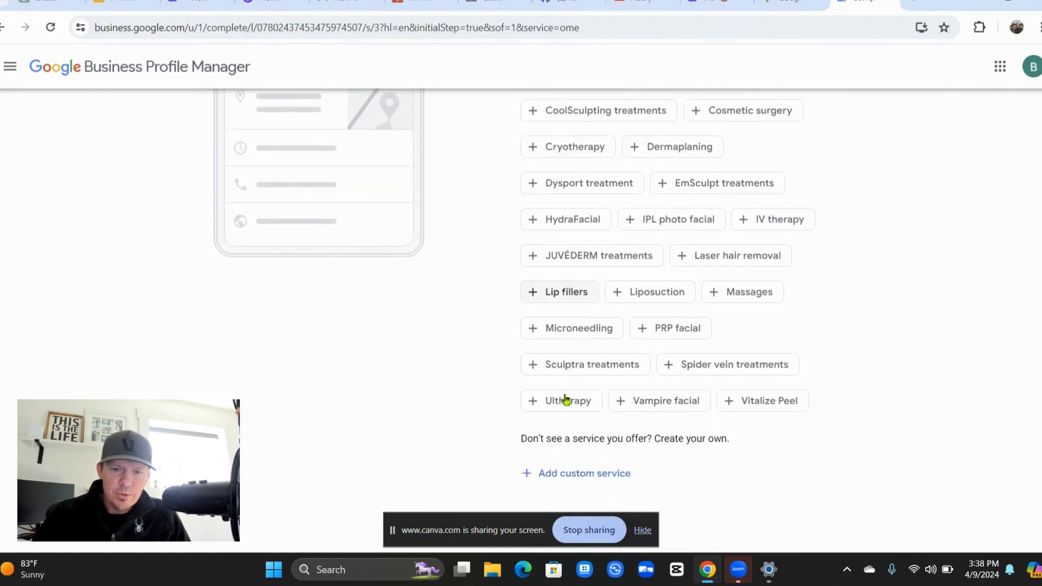
click(786, 227)
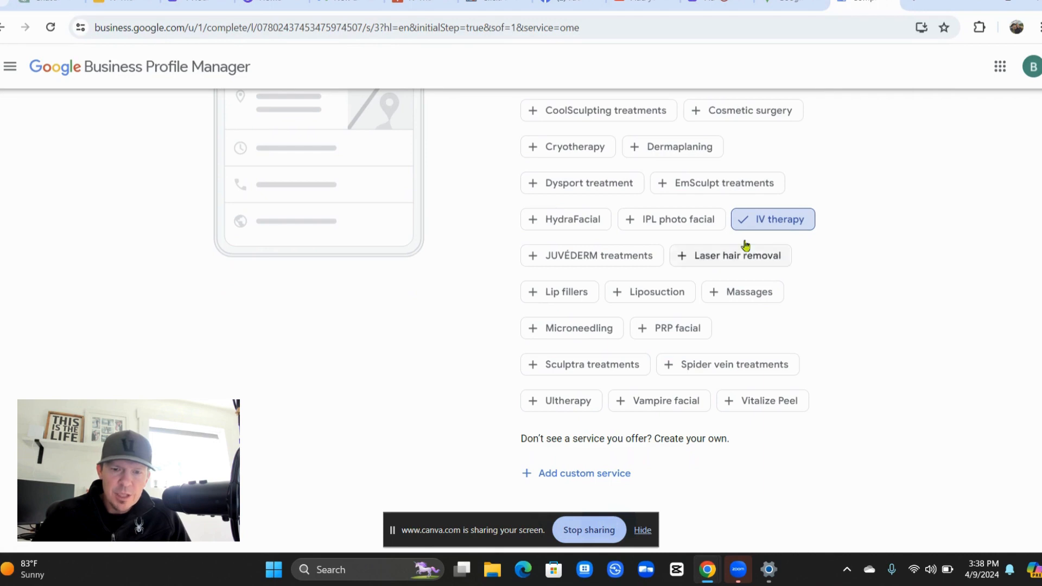
scroll(485, 298, down, 1)
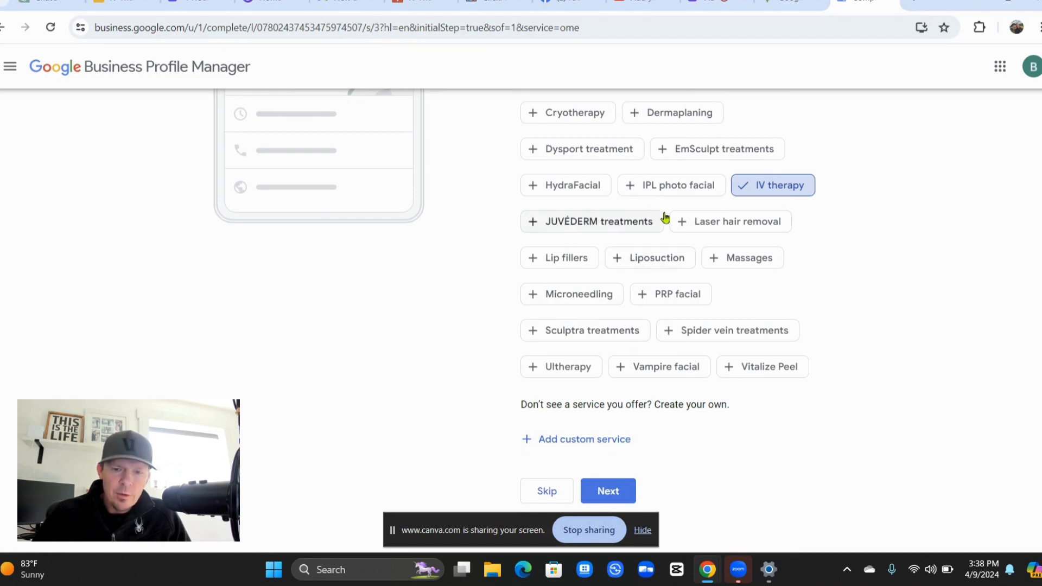
click(597, 439)
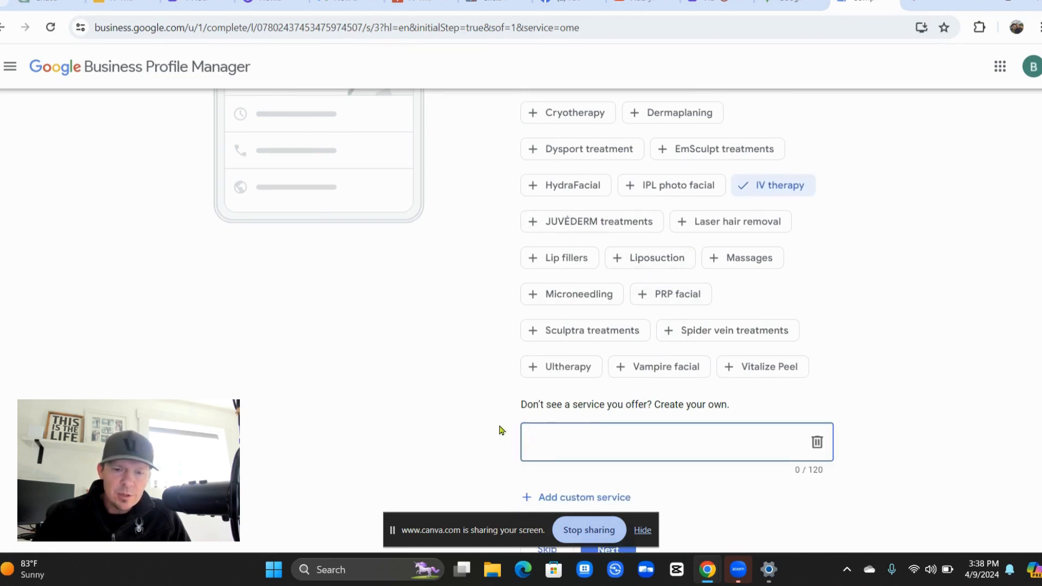
scroll(499, 430, down, 1)
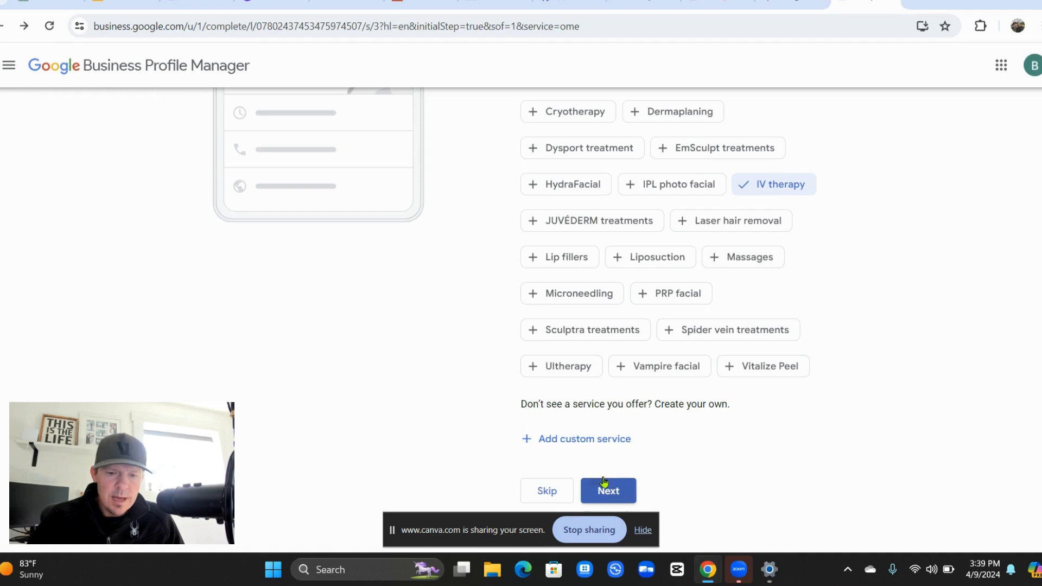
click(604, 483)
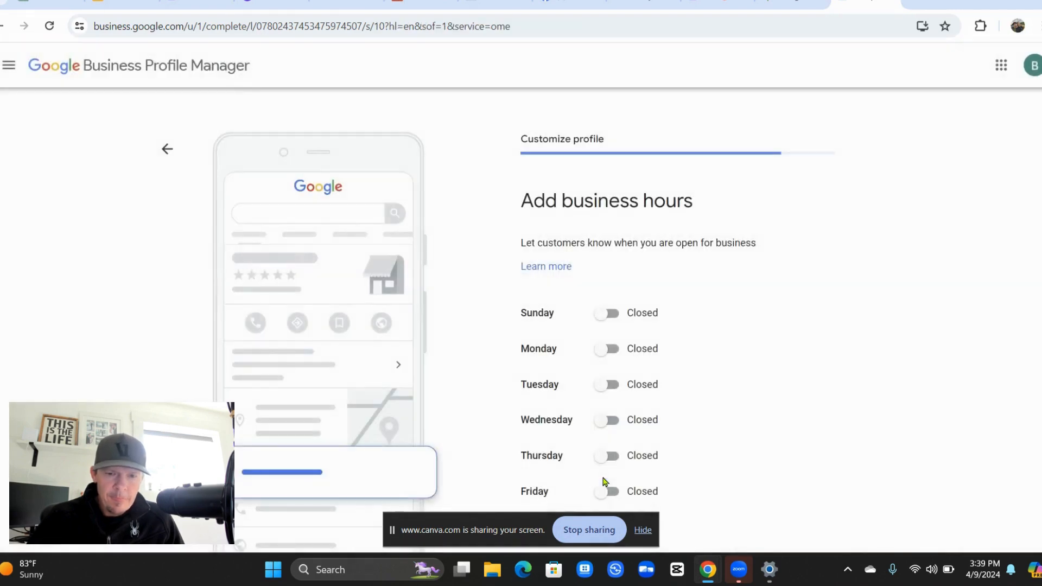
Skip the business hours, messaging and business description pages, leaving them empty.
scroll(458, 315, down, 2)
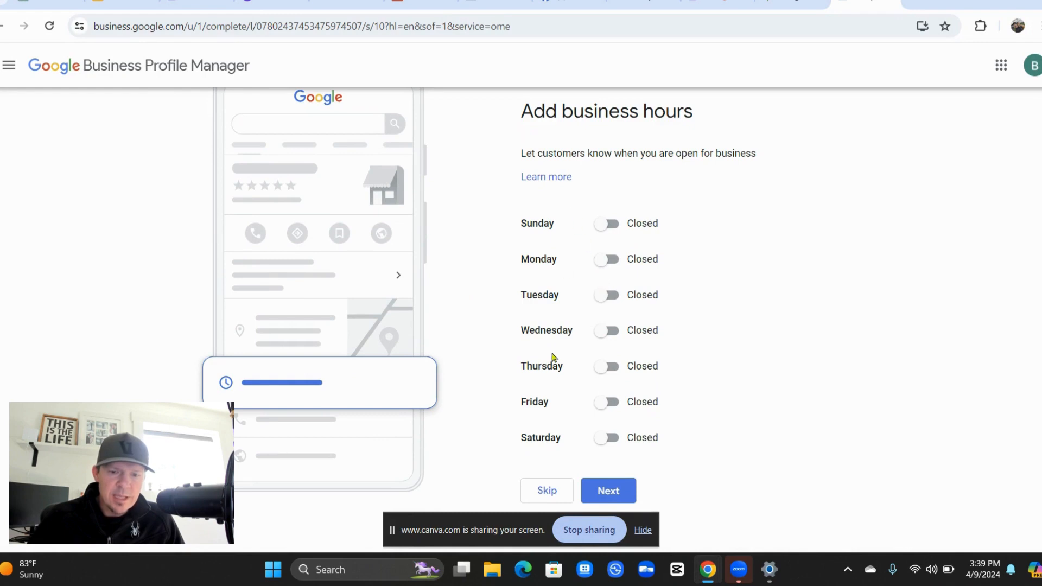
click(553, 494)
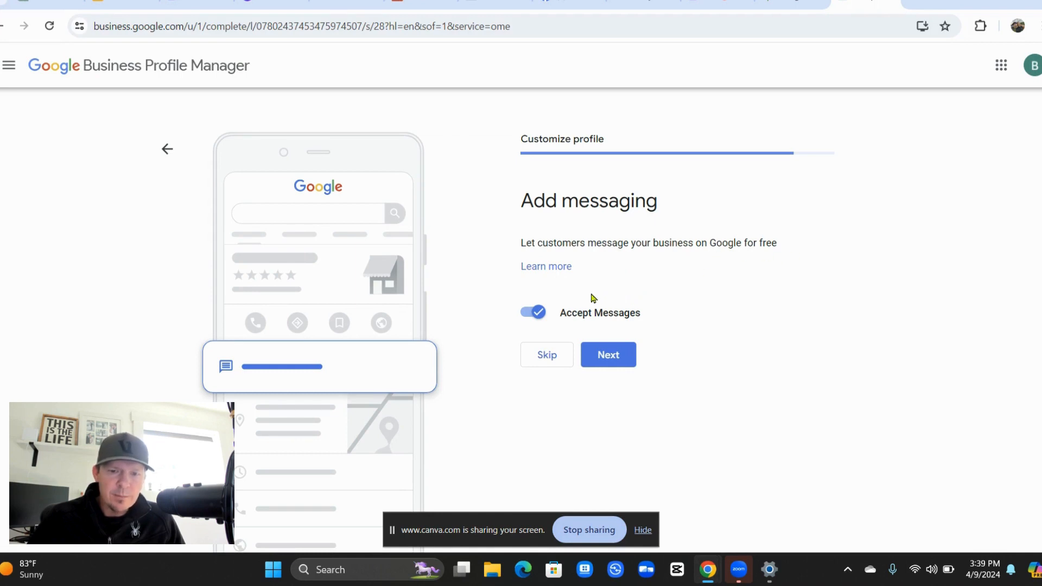
click(551, 355)
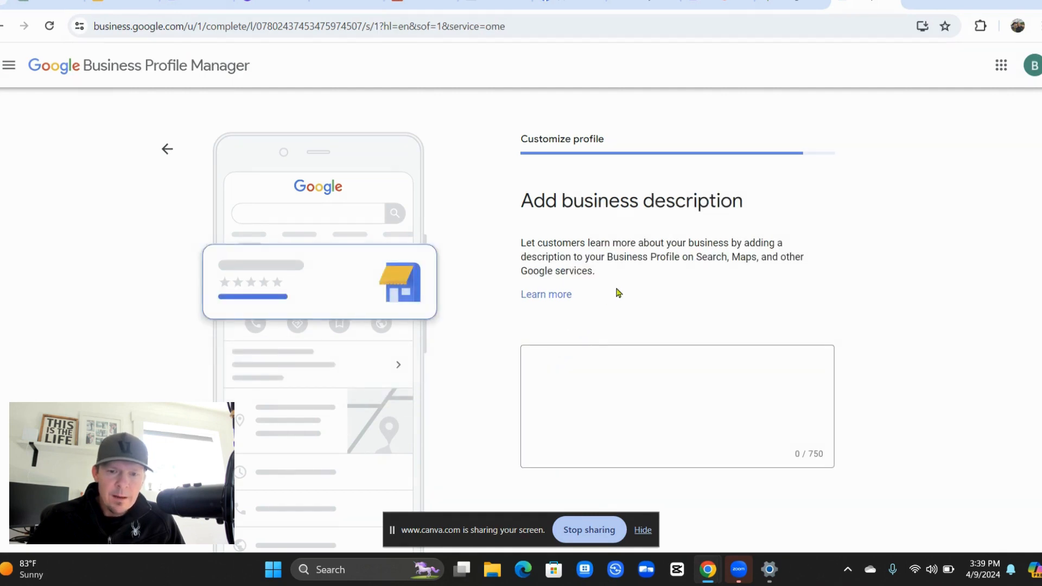
scroll(621, 304, down, 1)
scroll(619, 305, down, 1)
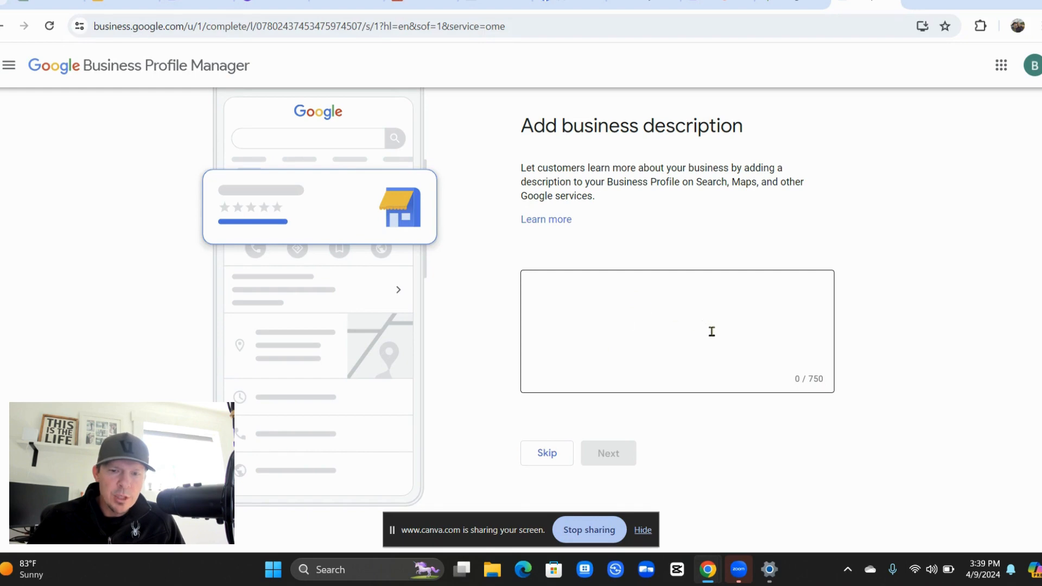
click(545, 452)
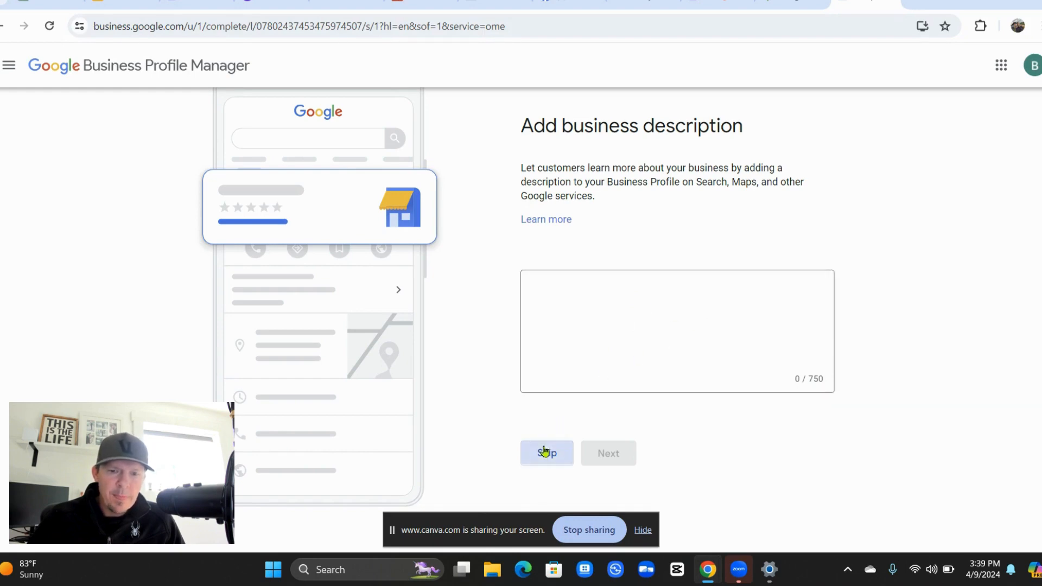
Skip the Add photos page without uploading any business photos.
scroll(526, 419, down, 1)
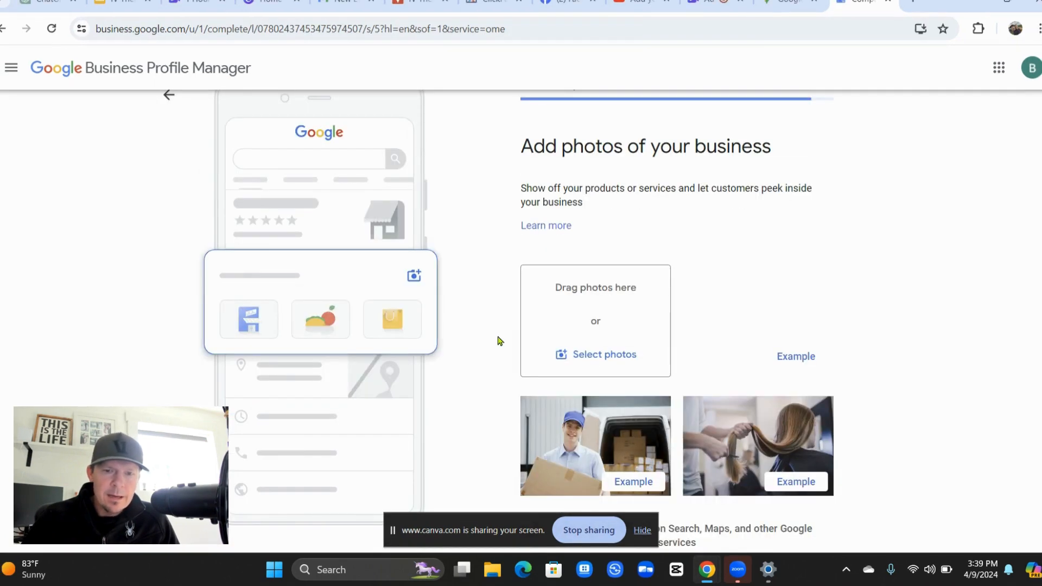
scroll(500, 341, down, 2)
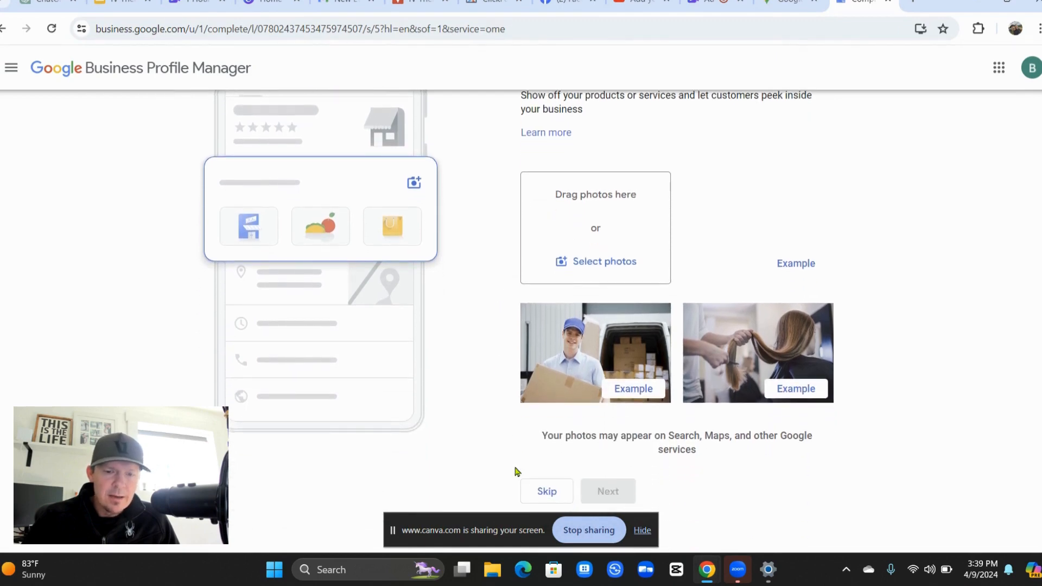
click(537, 492)
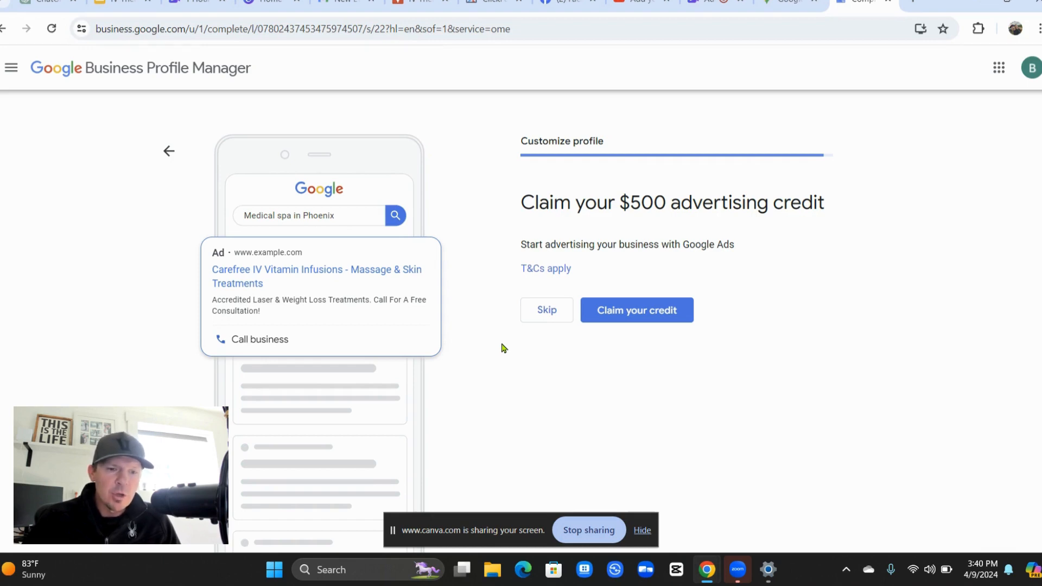
Skip the $500 Google Ads credit and continue past the verification notice.
click(548, 308)
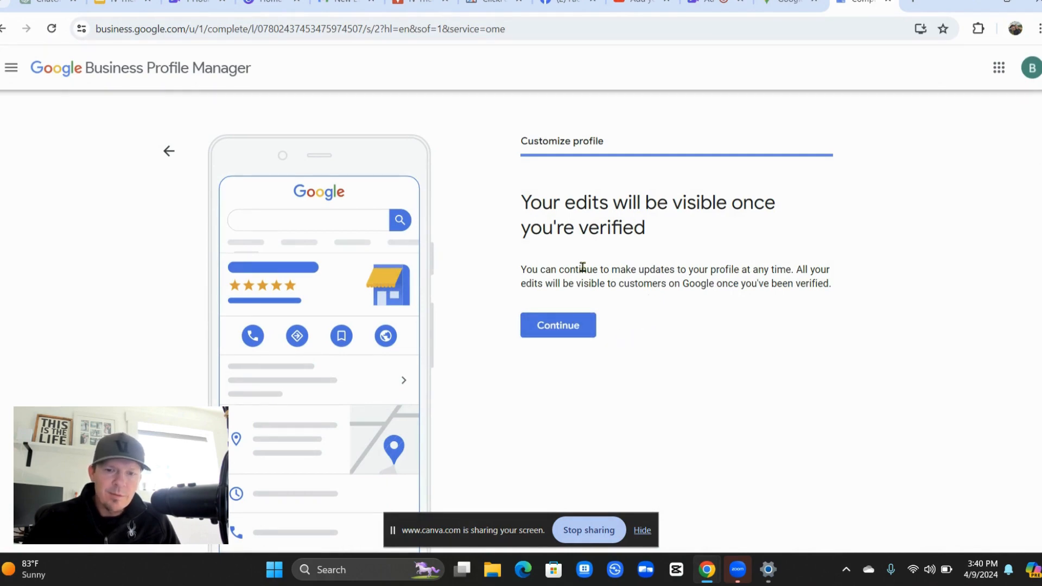
click(574, 326)
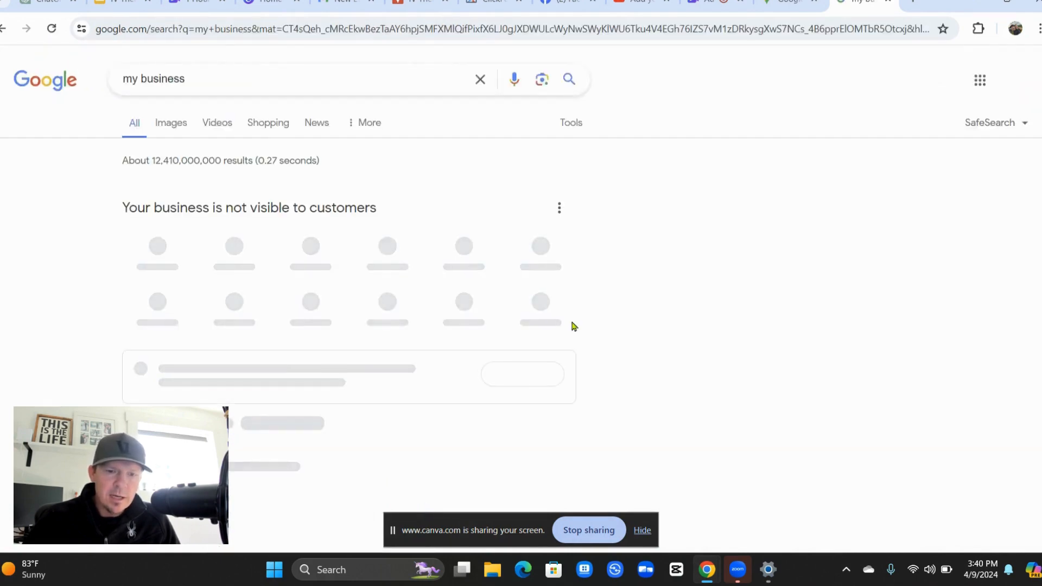